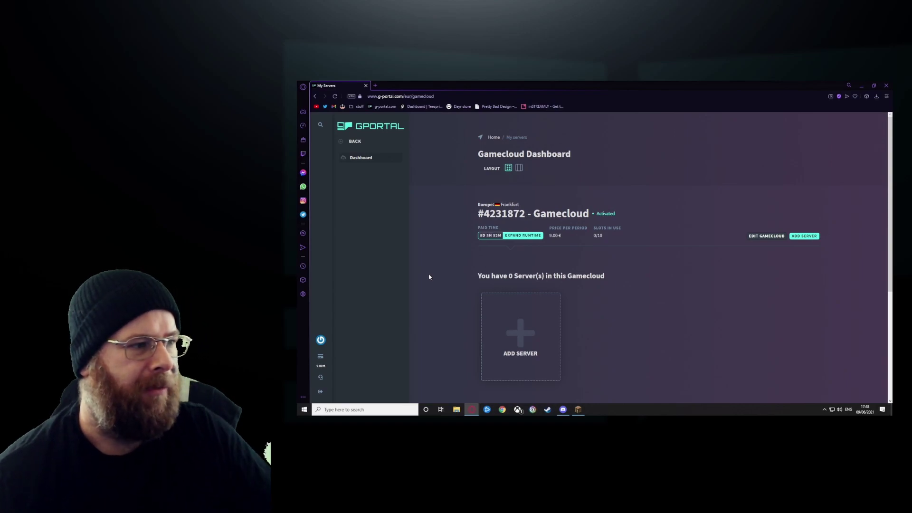
# - Use the GPORTAL logo to go from the Gamecloud dashboard back to the G-Portal home page
pyautogui.click(368, 127)
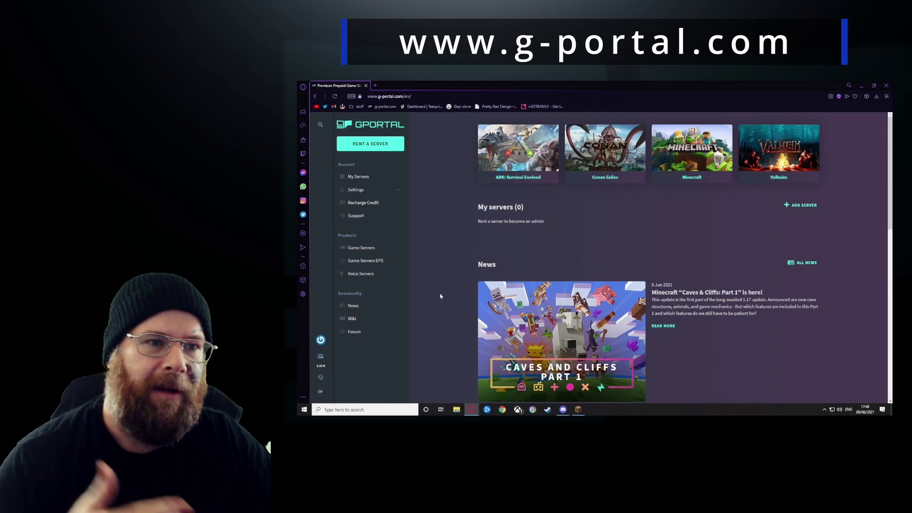
# - Go to the Gamecloud dashboard through My Servers and start adding a new server
pyautogui.scroll(-2, 443, 304)
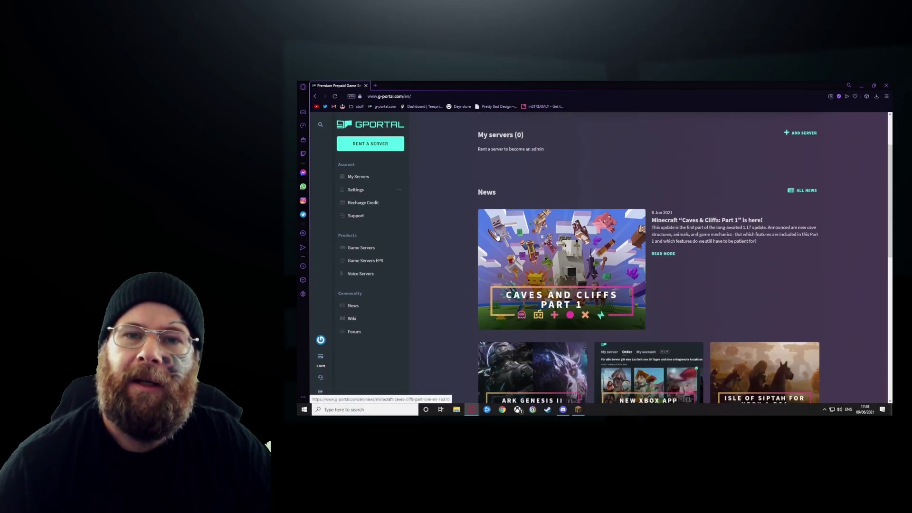
pyautogui.scroll(2, 497, 237)
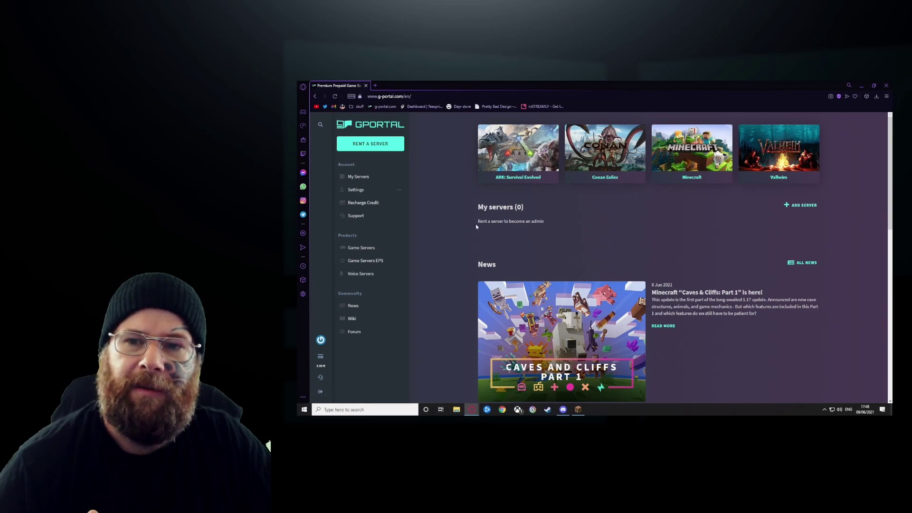
pyautogui.click(363, 178)
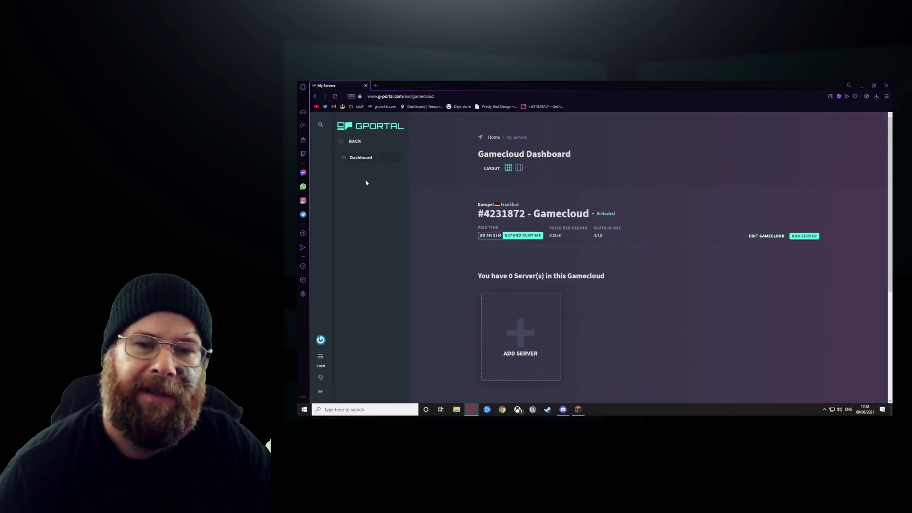
pyautogui.click(525, 347)
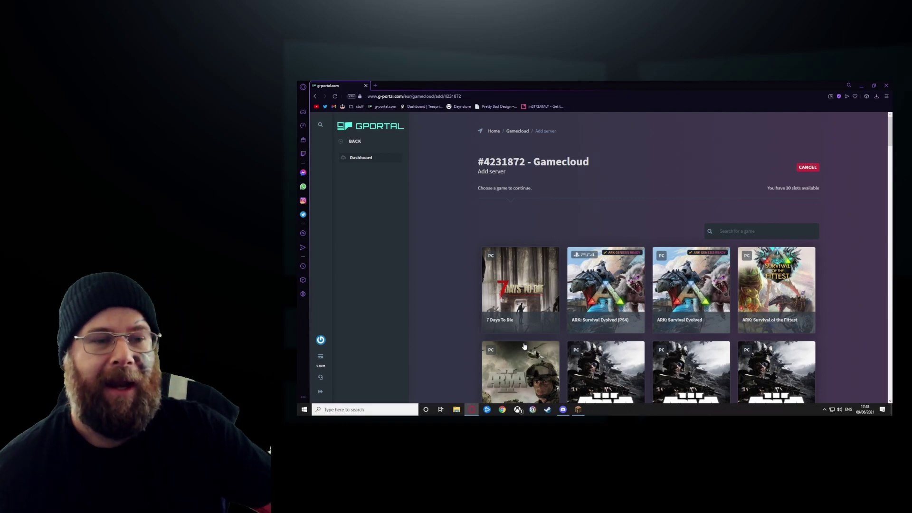
# - Search games for 'mine' and add the Java Minecraft server with 10 slots
pyautogui.click(738, 232)
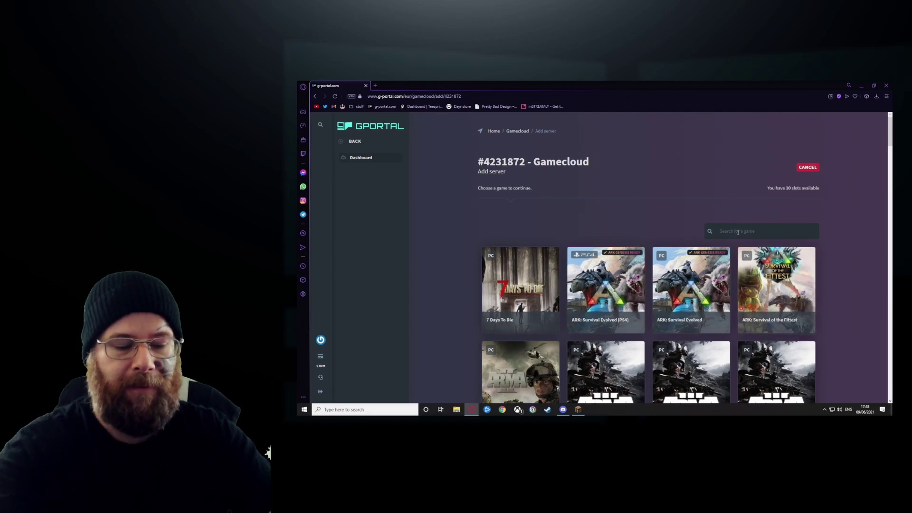
pyautogui.write('mine')
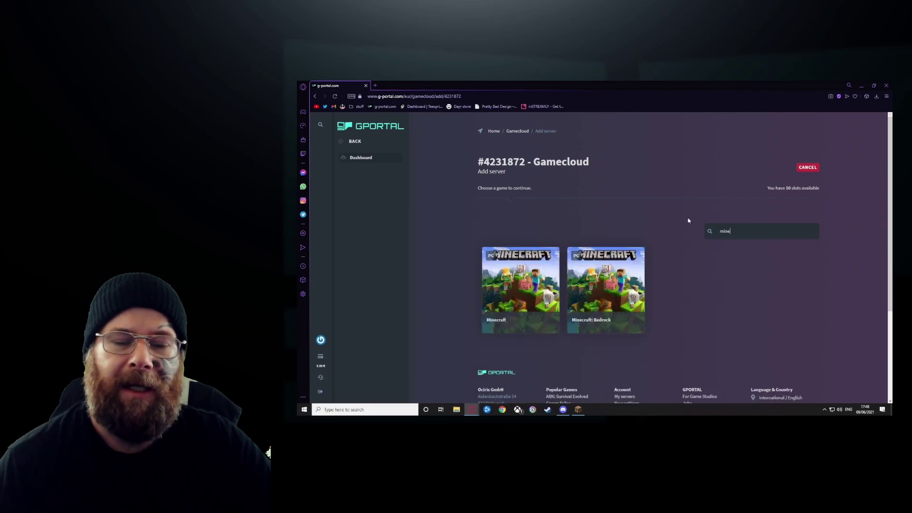
pyautogui.moveTo(587, 284)
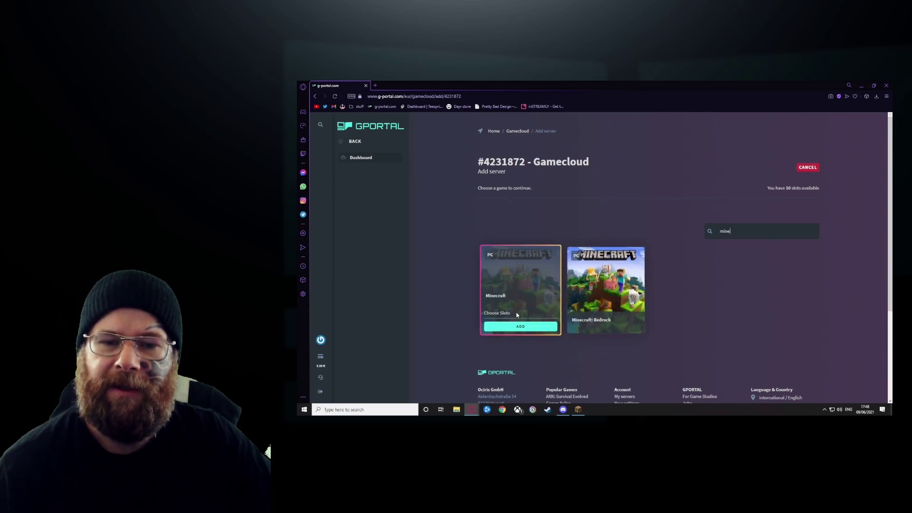
pyautogui.click(499, 313)
pyautogui.click(498, 362)
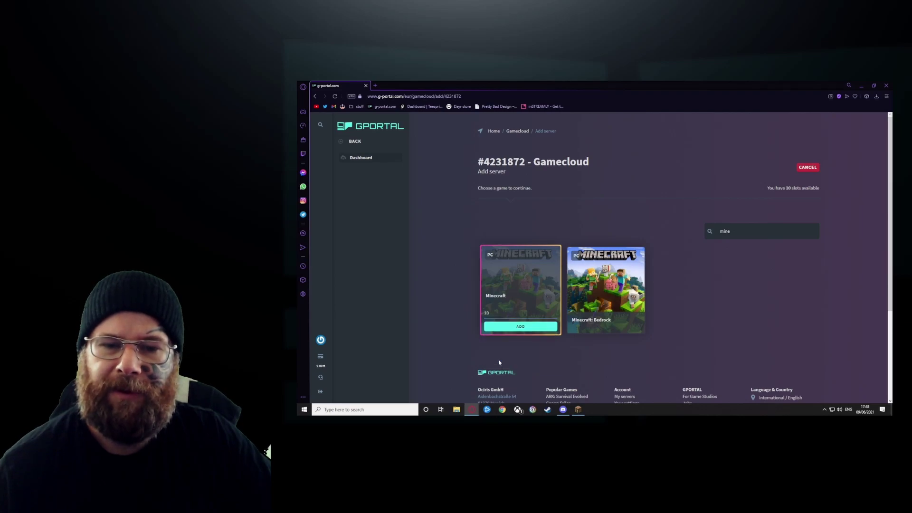
pyautogui.click(513, 328)
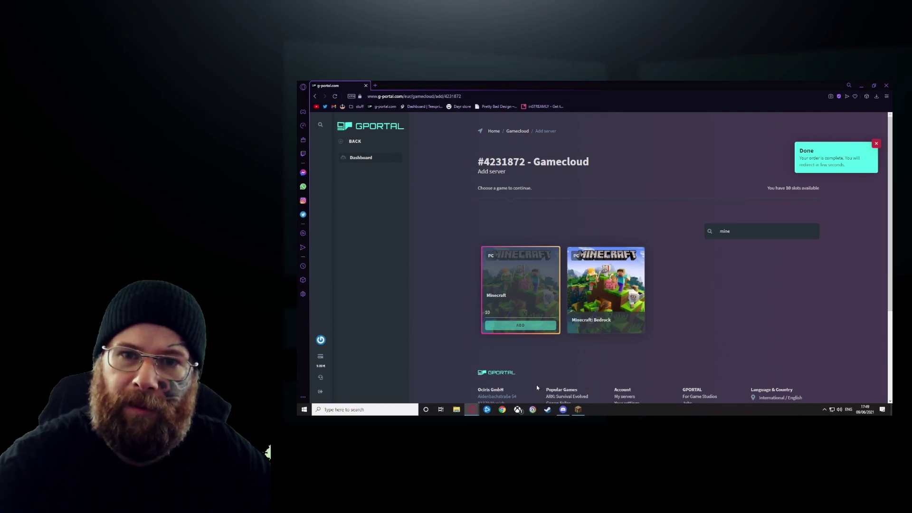
pyautogui.scroll(-5, 538, 385)
pyautogui.scroll(4, 535, 332)
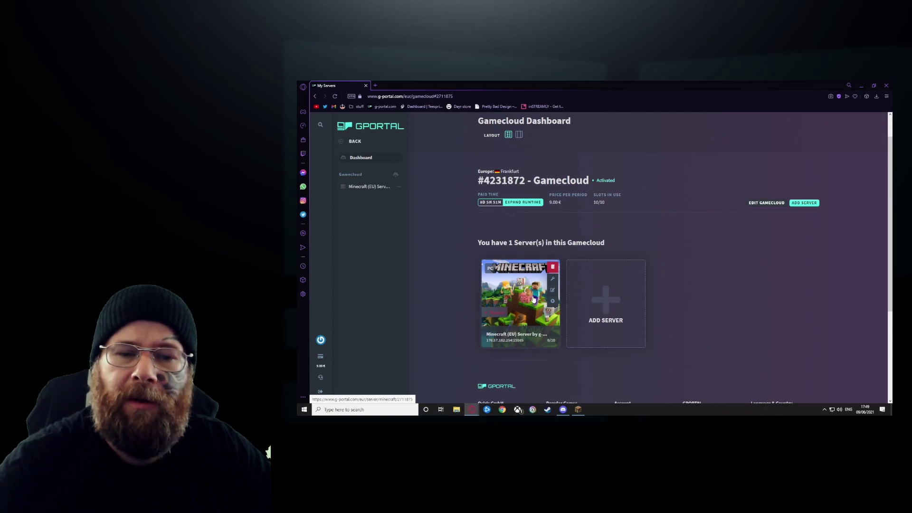
# - Open the new Minecraft server's settings and its Server How-To: Minecraft wiki in another tab
pyautogui.click(552, 282)
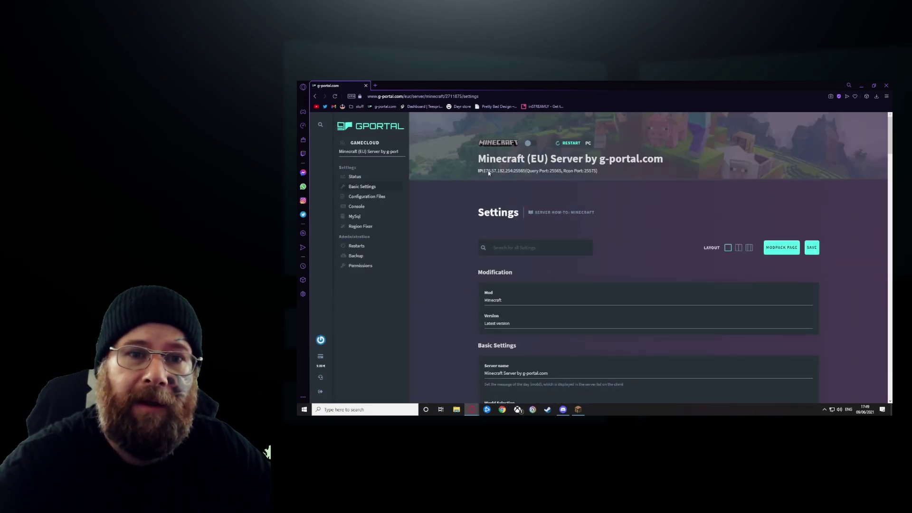
pyautogui.scroll(-2, 449, 311)
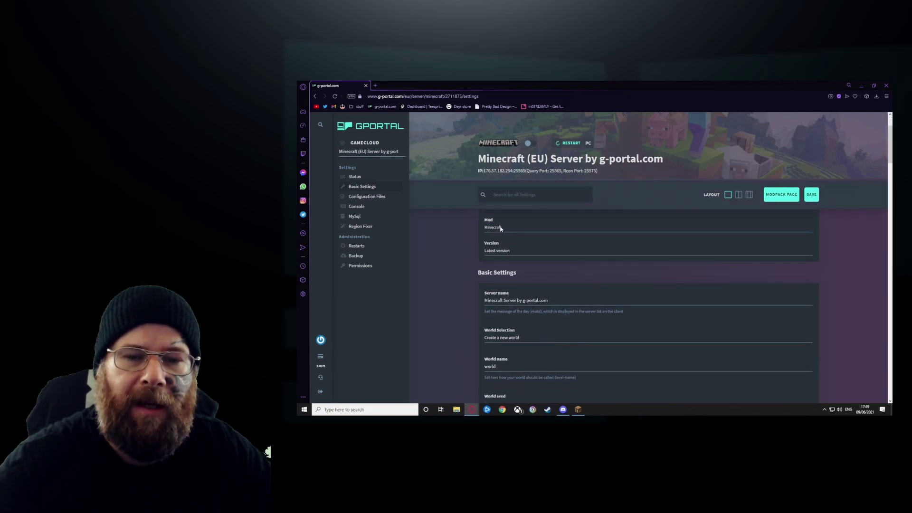
pyautogui.scroll(2, 501, 237)
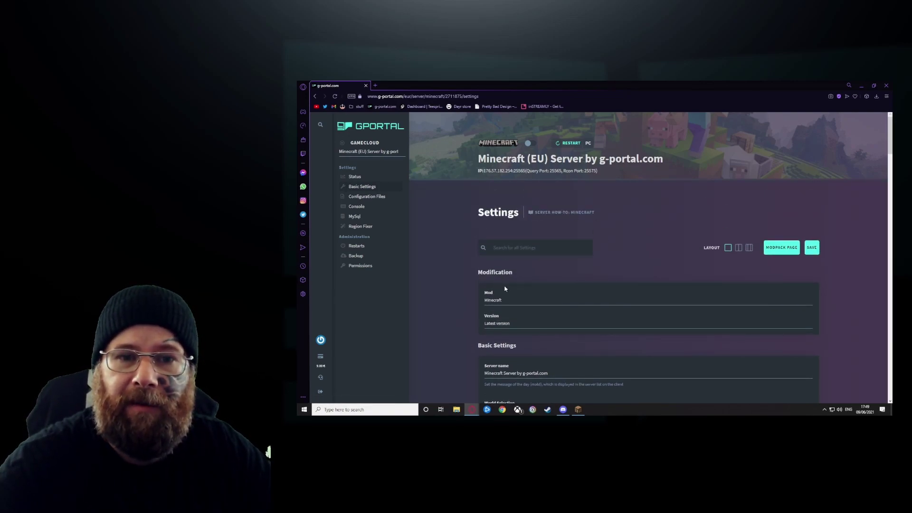
pyautogui.click(555, 219)
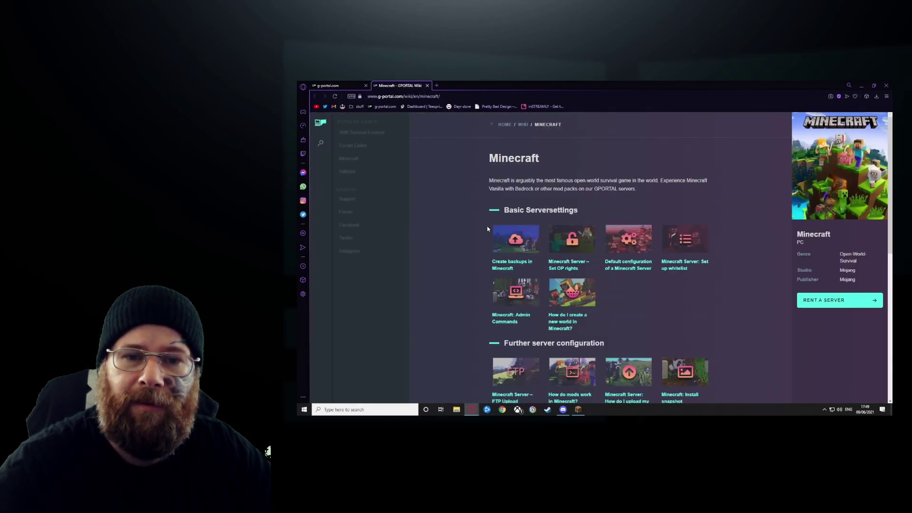
pyautogui.scroll(-4, 456, 287)
pyautogui.scroll(-3, 455, 287)
pyautogui.scroll(8, 455, 287)
# - Return to the server settings tab and look through the available mods
pyautogui.click(341, 87)
pyautogui.scroll(-2, 451, 253)
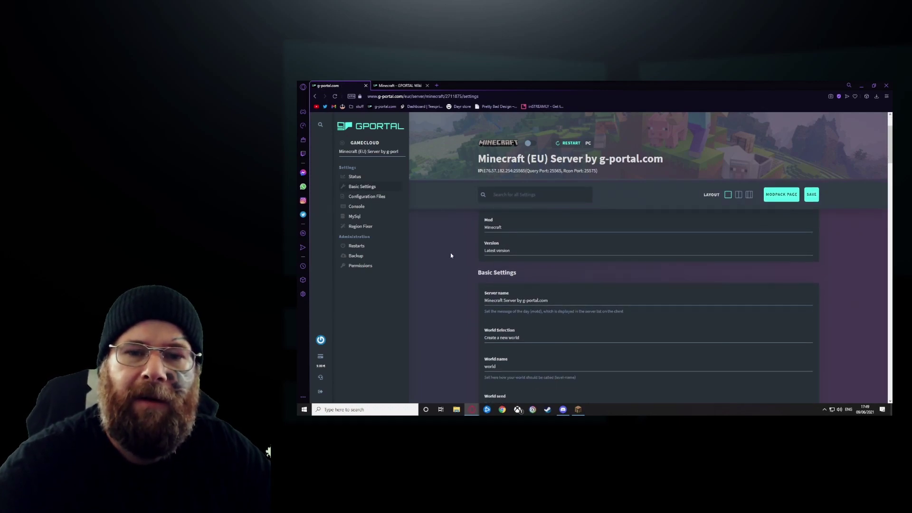
pyautogui.scroll(2, 452, 257)
pyautogui.click(485, 303)
pyautogui.click(459, 312)
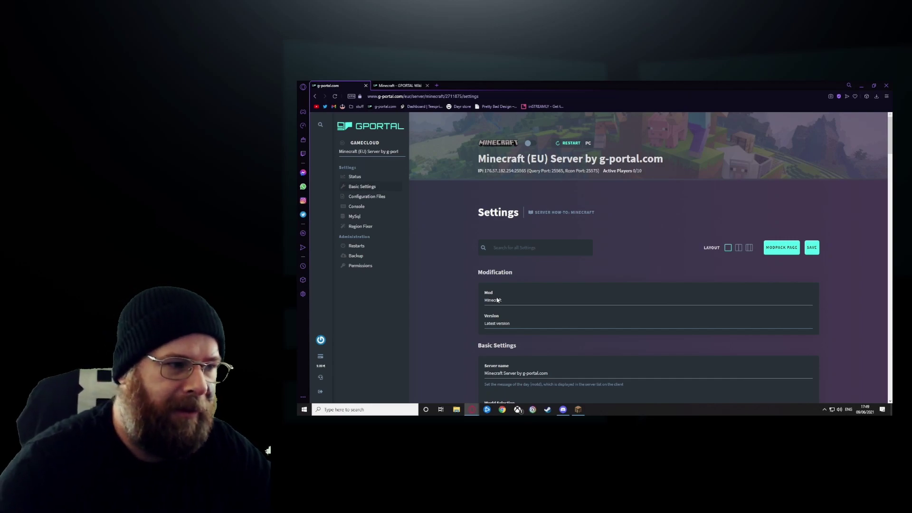
pyautogui.click(486, 300)
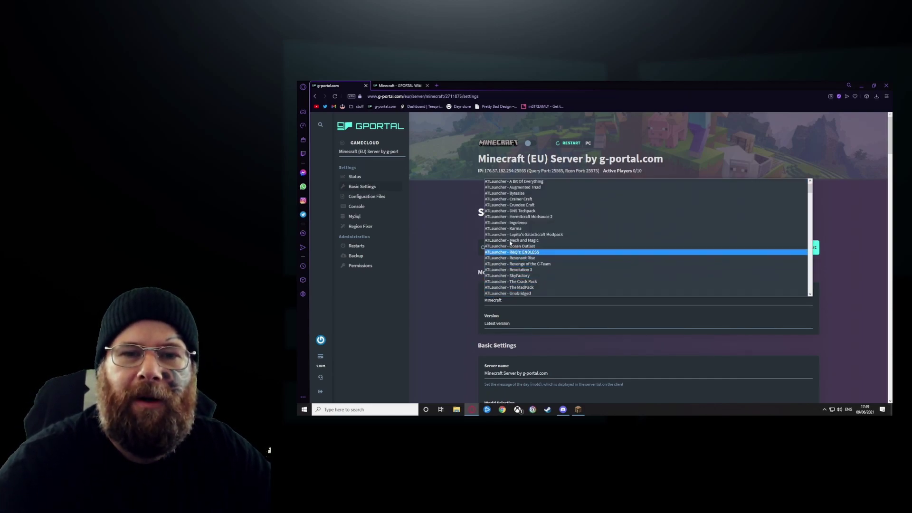
pyautogui.scroll(5, 522, 228)
pyautogui.scroll(-15, 522, 226)
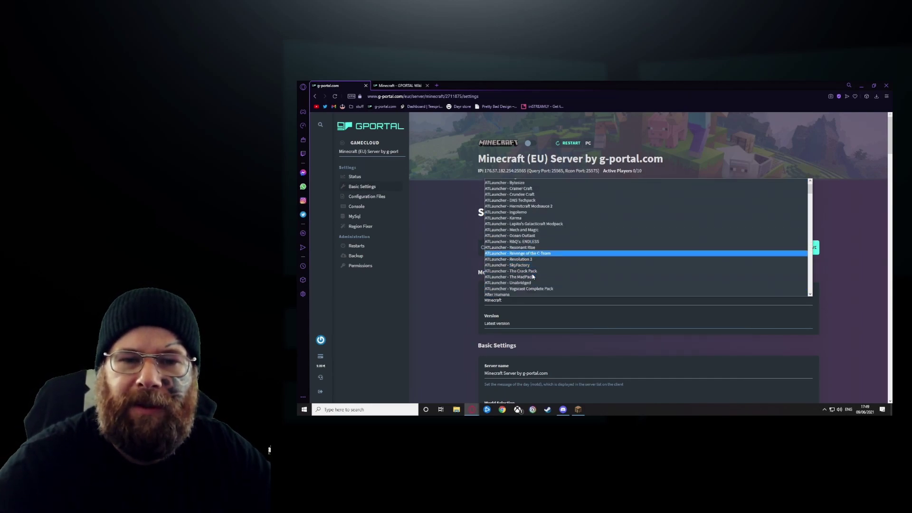
pyautogui.scroll(20, 530, 266)
pyautogui.click(494, 181)
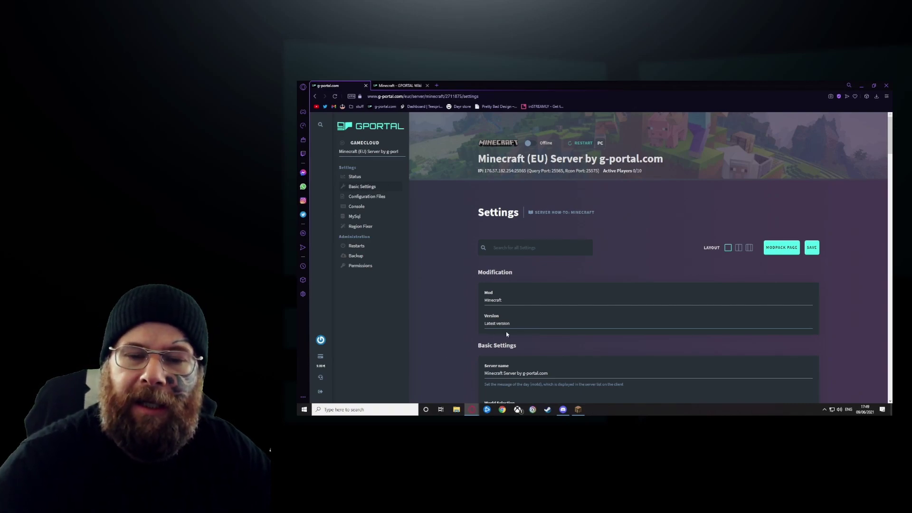
pyautogui.click(522, 325)
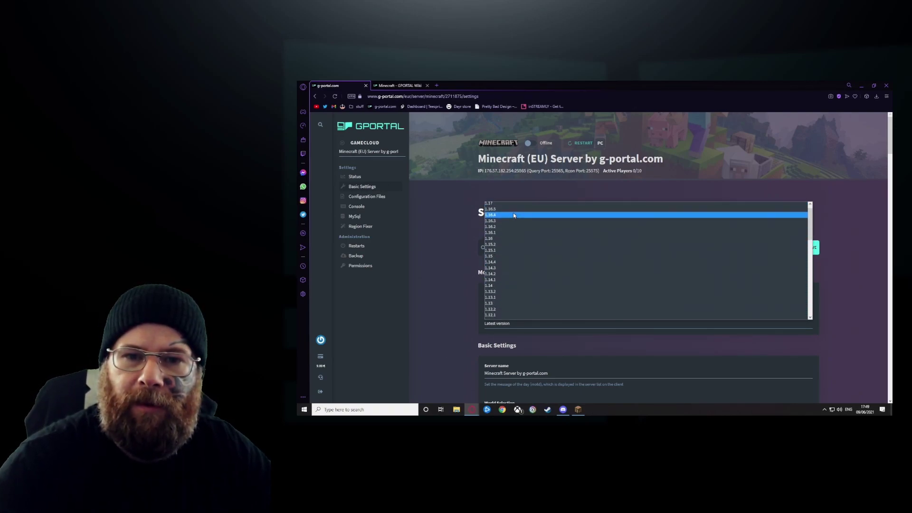
pyautogui.click(513, 206)
pyautogui.scroll(-3, 441, 280)
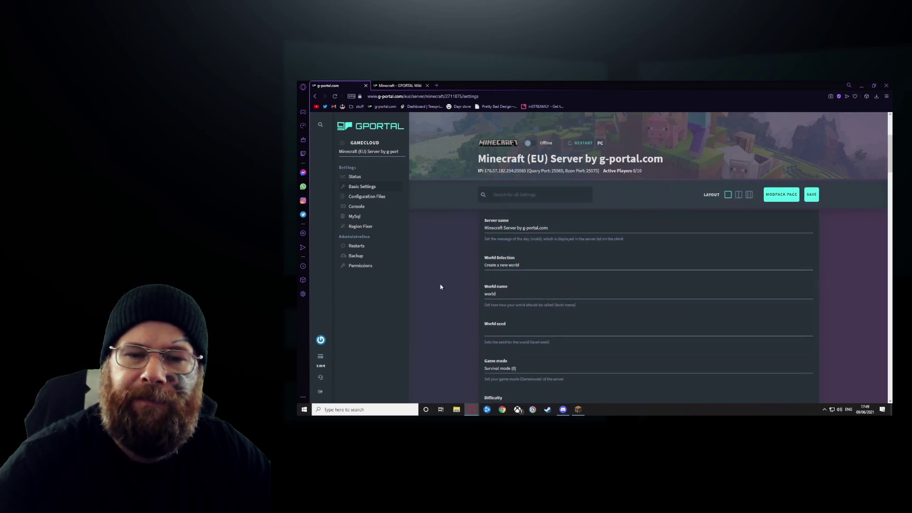
# - Replace 'Minecraft' in the server name with the owner's name before 'Server by g-portal.com'
pyautogui.doubleClick(503, 229)
pyautogui.write('Vsyt')
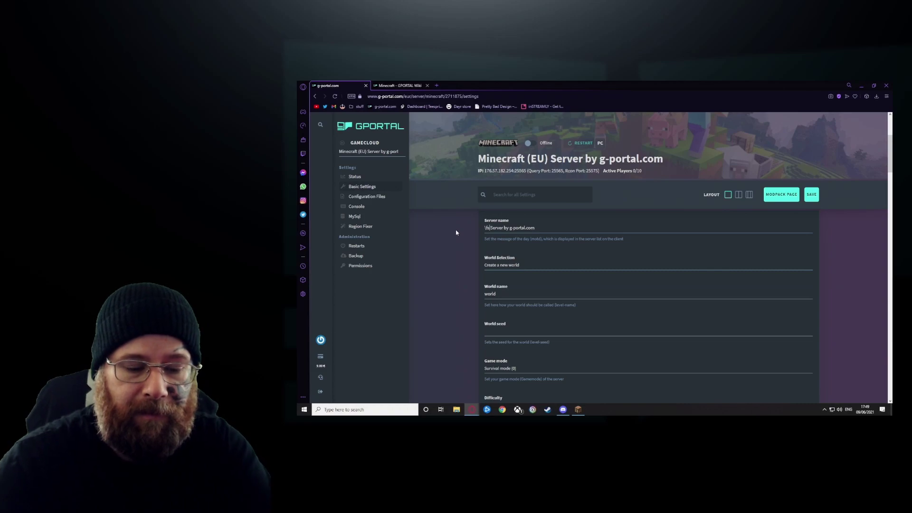
pyautogui.press('BackSpace')
pyautogui.press('BackSpace')
pyautogui.press('BackSpace')
pyautogui.press('BackSpace')
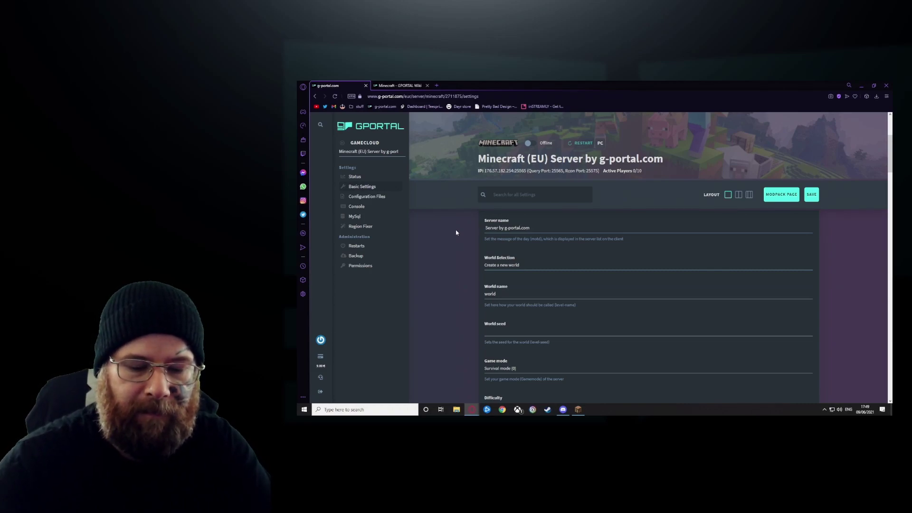
pyautogui.write("Dayr's")
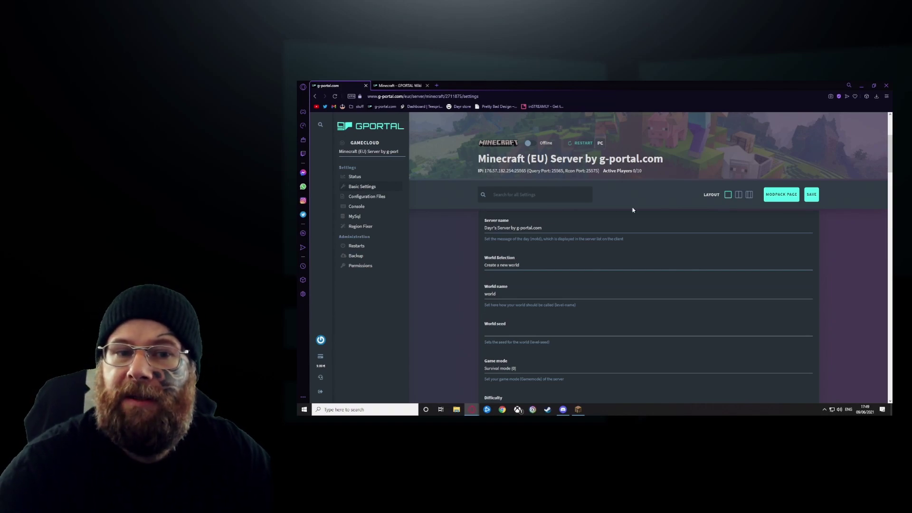
# - Keep the world selection on creating a new world
pyautogui.click(521, 267)
pyautogui.click(508, 273)
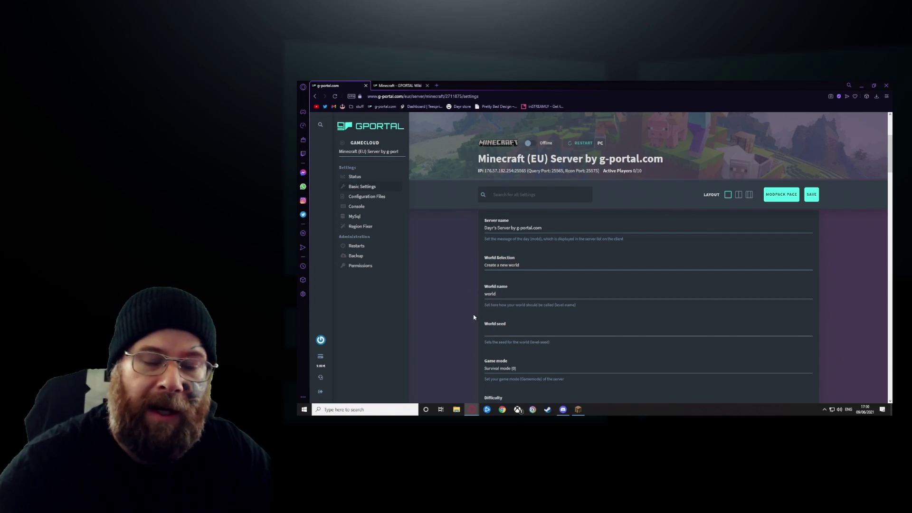
pyautogui.scroll(-2, 479, 323)
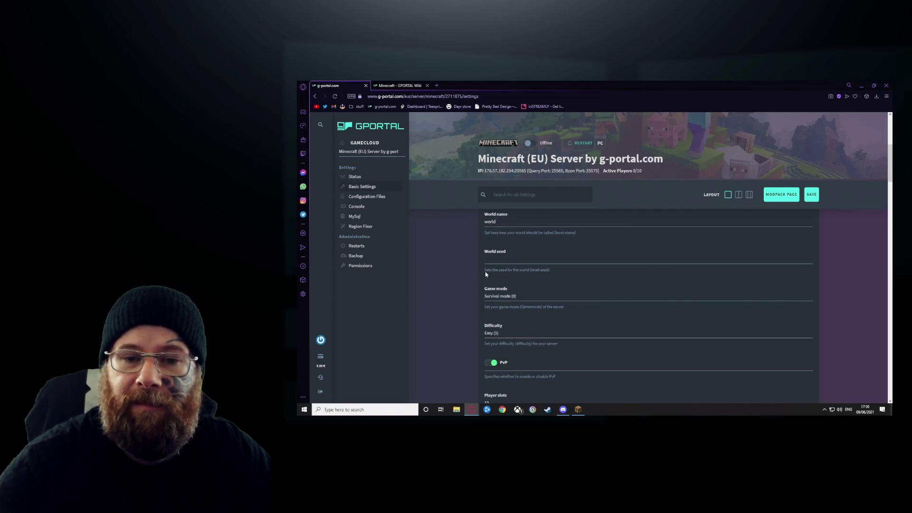
# - Search Google for Minecraft world seeds in a new tab
pyautogui.click(437, 86)
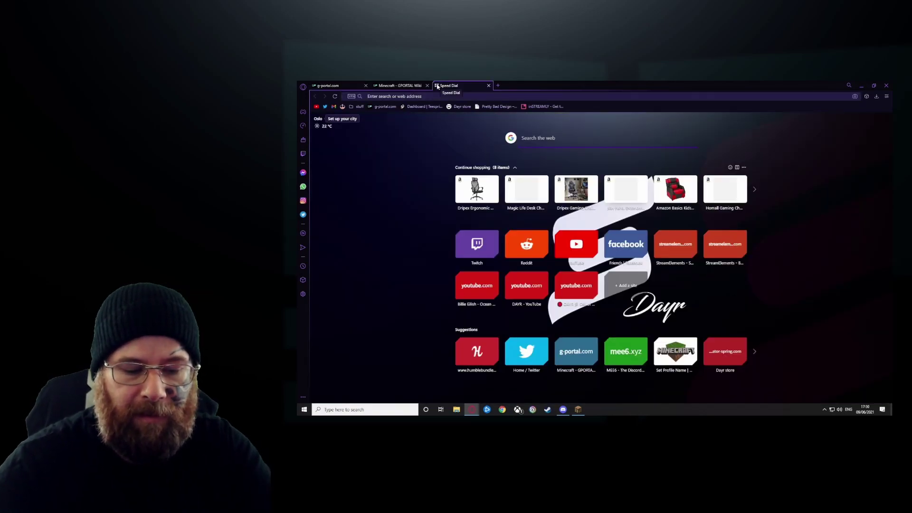
pyautogui.write('minecraft world seeeds')
pyautogui.press('Return')
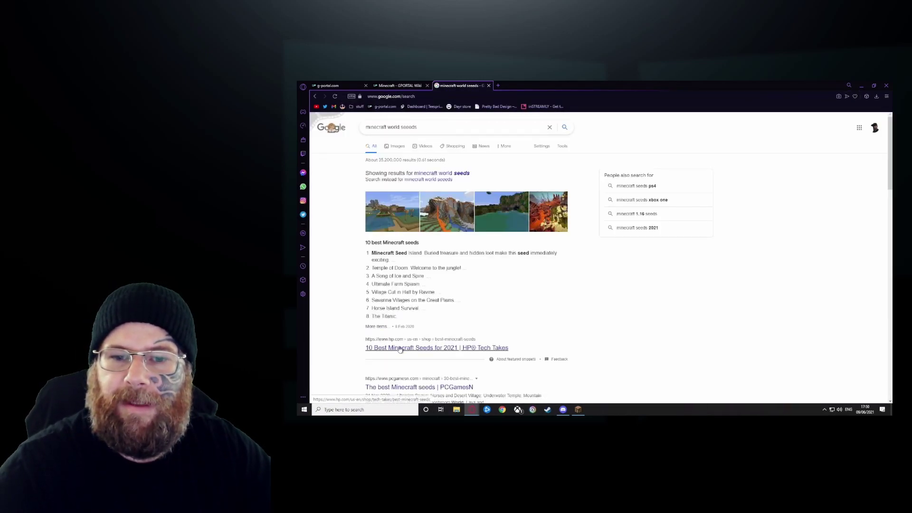
# - Open HP's best Minecraft seeds article, accept cookies, and select the Seed Island code -573947210
pyautogui.click(442, 348)
pyautogui.scroll(-4, 458, 309)
pyautogui.scroll(-15, 458, 303)
pyautogui.scroll(-5, 446, 261)
pyautogui.scroll(5, 446, 262)
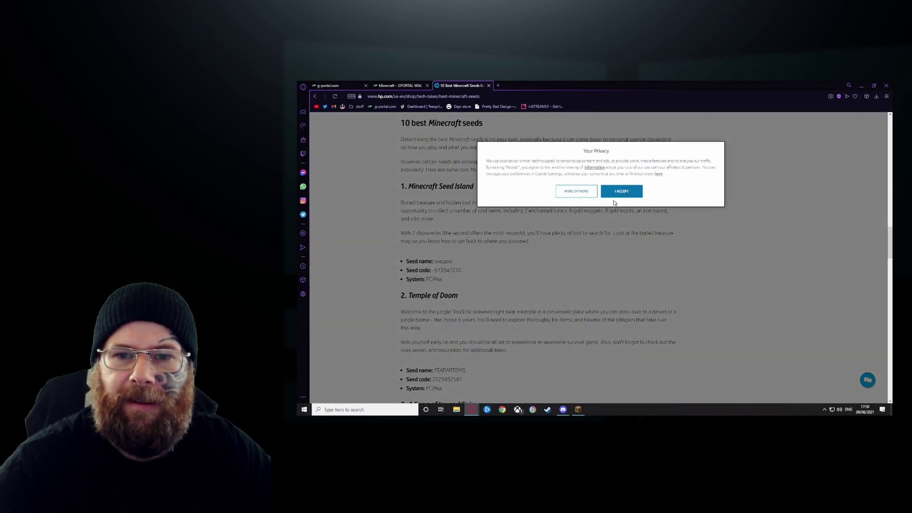
pyautogui.click(618, 191)
pyautogui.moveTo(462, 270); pyautogui.dragTo(432, 270)
pyautogui.hotkey('ctrl', 'c')
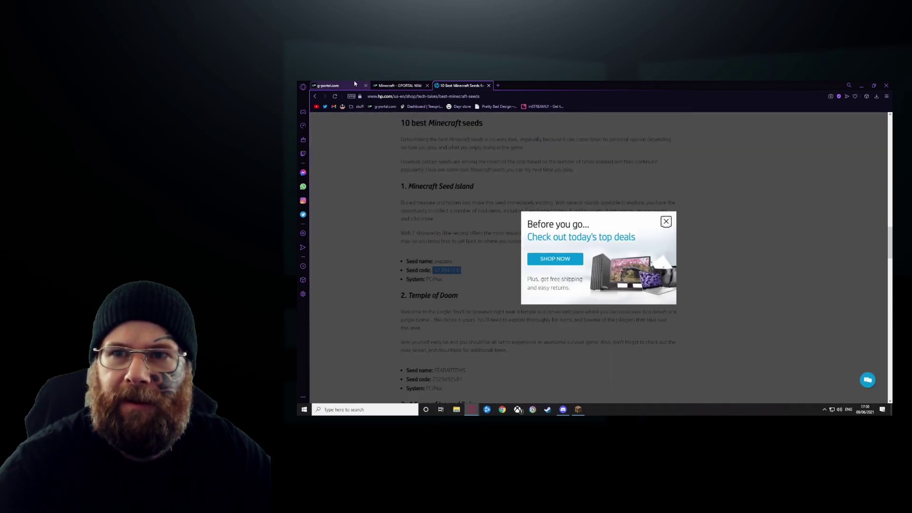
# - Back in G-Portal, paste the seed into World seed, then clear it again
pyautogui.click(333, 86)
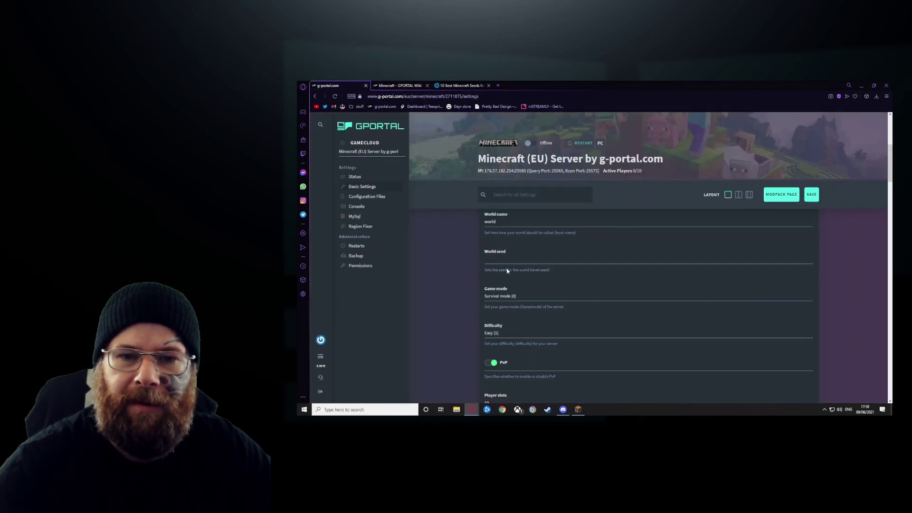
pyautogui.hotkey('ctrl', 'v')
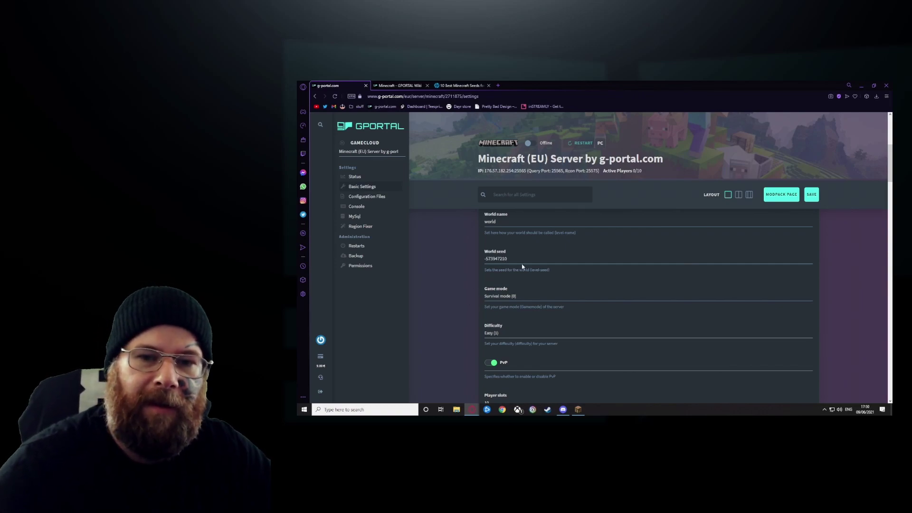
pyautogui.moveTo(508, 258); pyautogui.dragTo(461, 269)
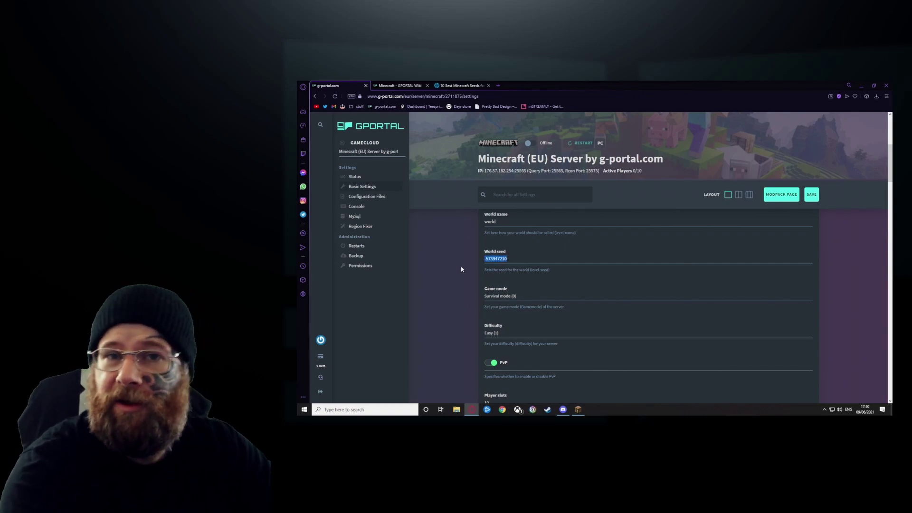
pyautogui.press('BackSpace')
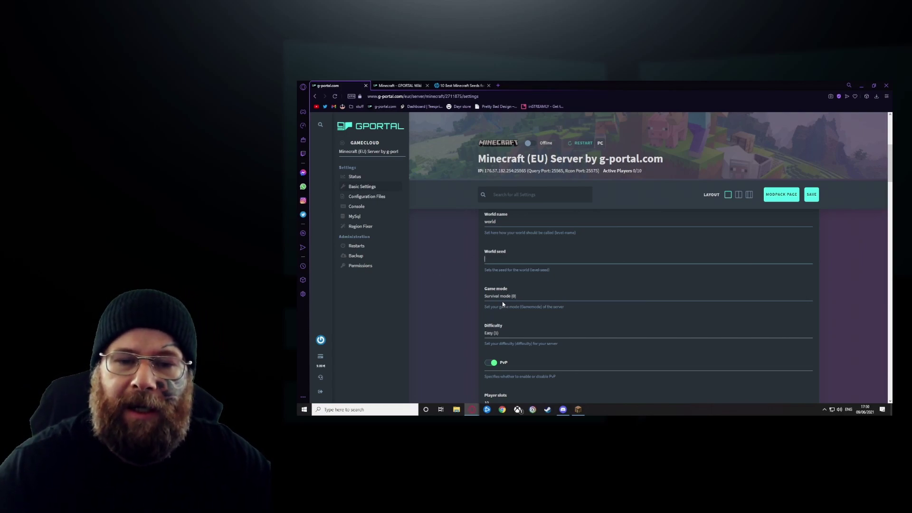
# - Set Difficulty to Normal (2), turn PvP off, and keep Player slots at 10
pyautogui.click(493, 332)
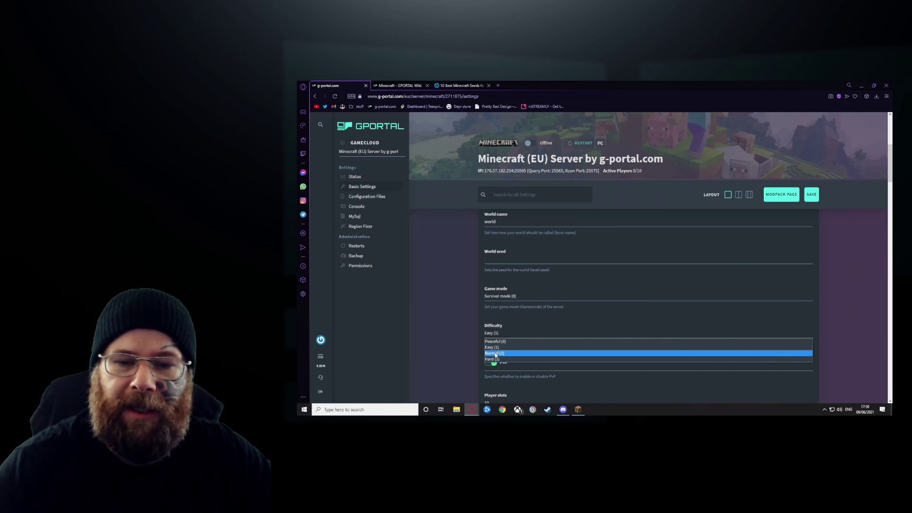
pyautogui.click(494, 354)
pyautogui.scroll(-2, 466, 336)
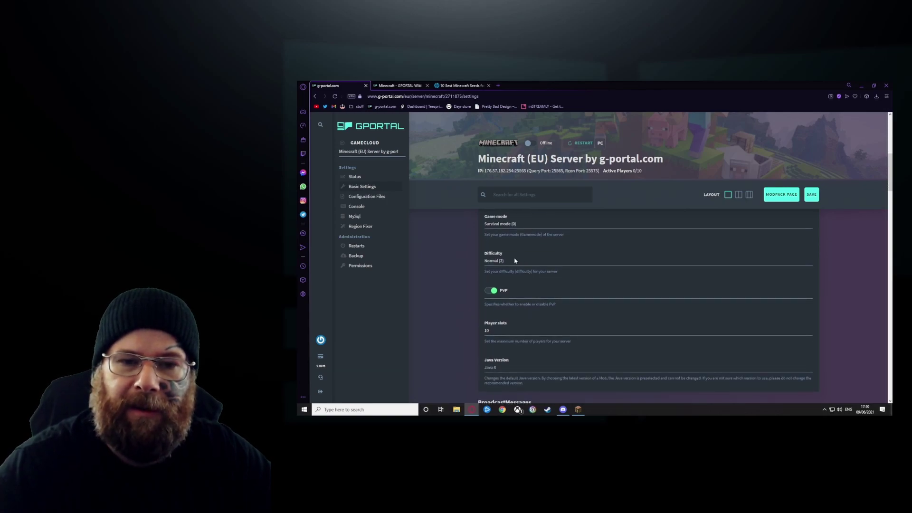
pyautogui.click(492, 290)
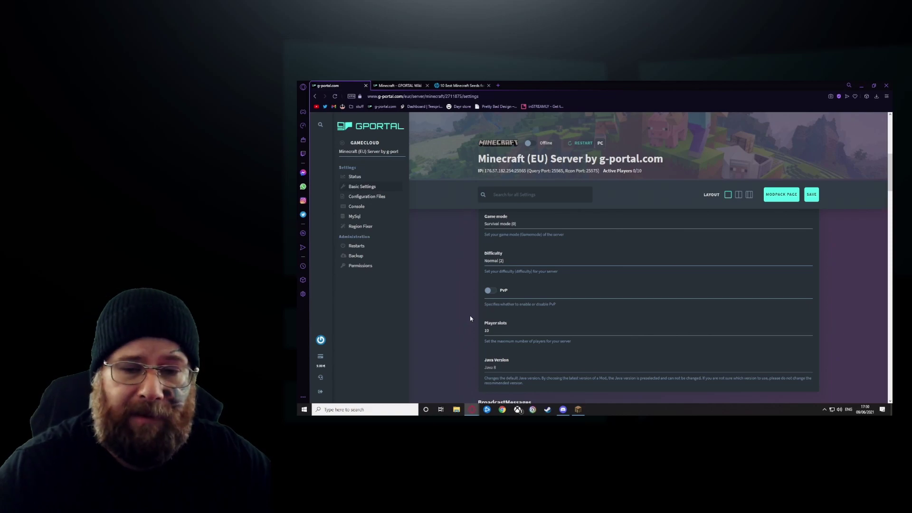
pyautogui.scroll(-2, 470, 319)
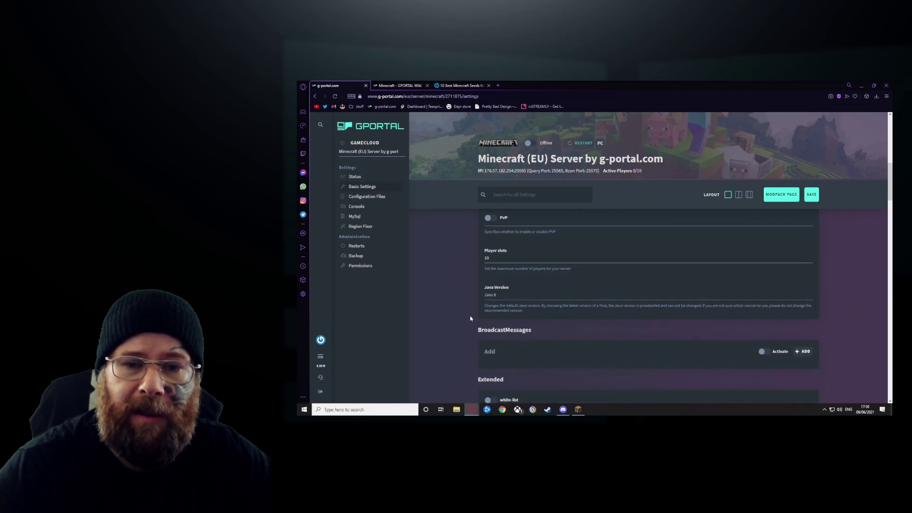
pyautogui.click(499, 261)
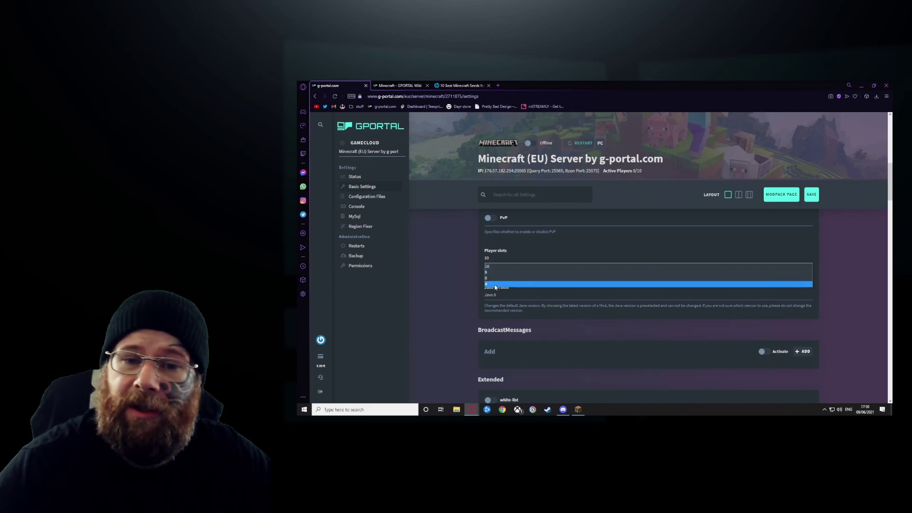
pyautogui.click(458, 299)
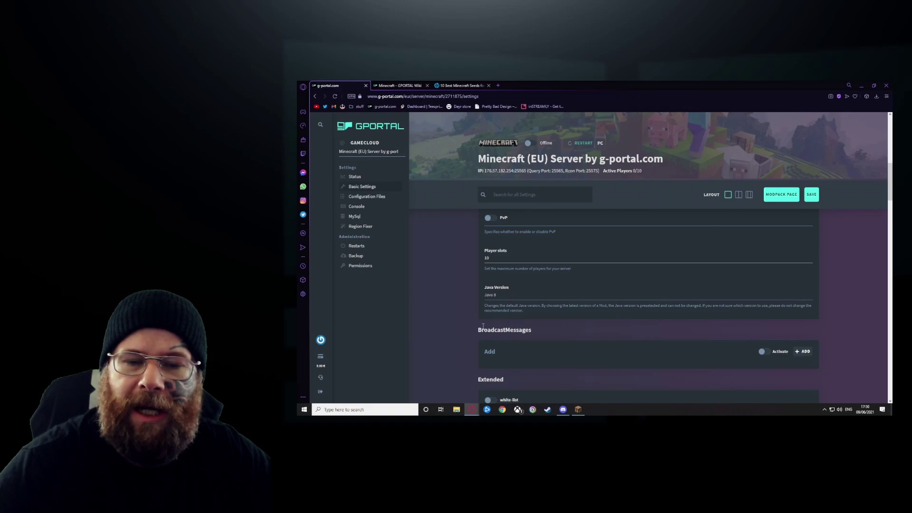
pyautogui.scroll(-3, 470, 319)
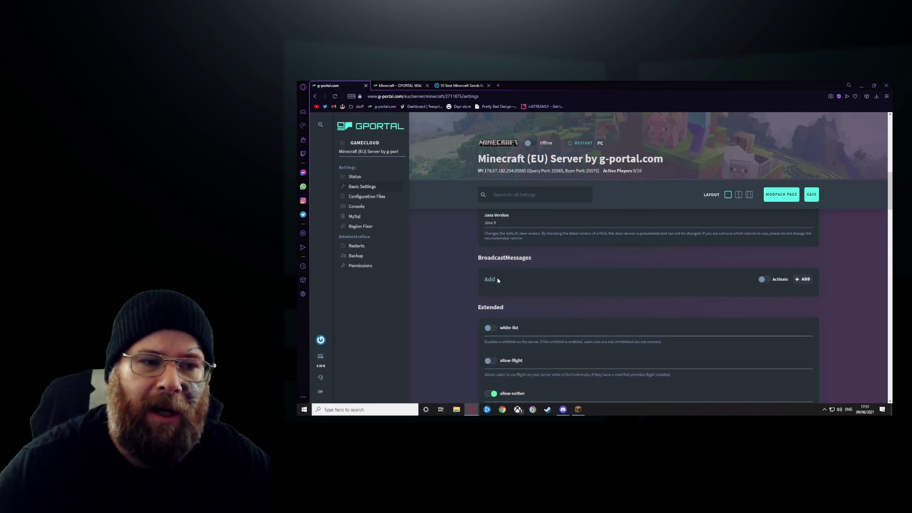
pyautogui.click(803, 281)
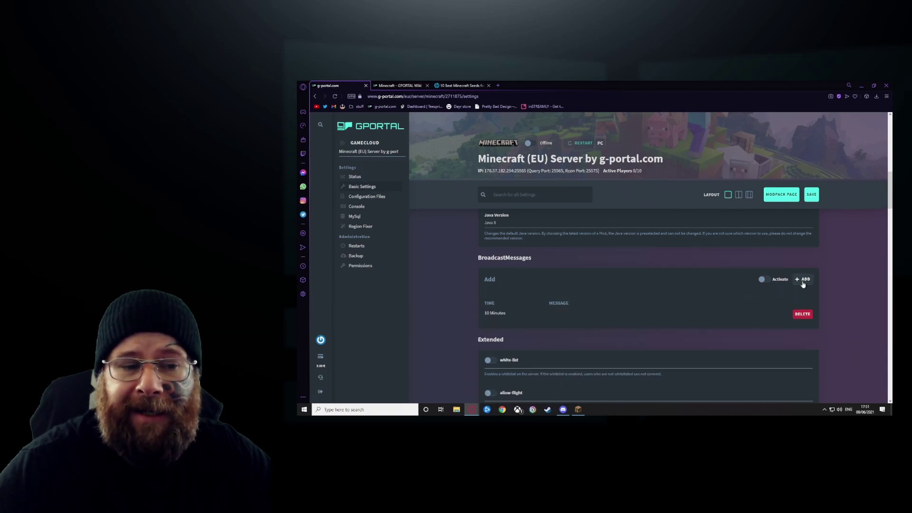
pyautogui.click(805, 316)
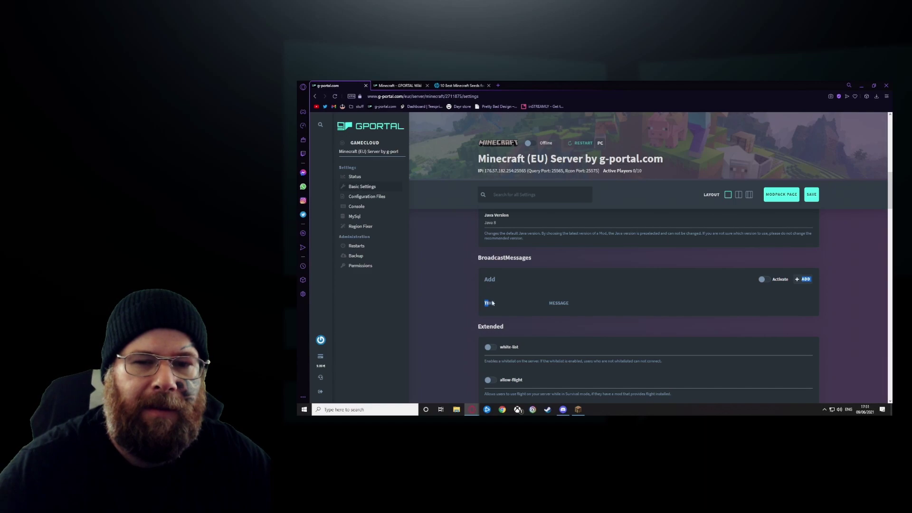
pyautogui.click(763, 281)
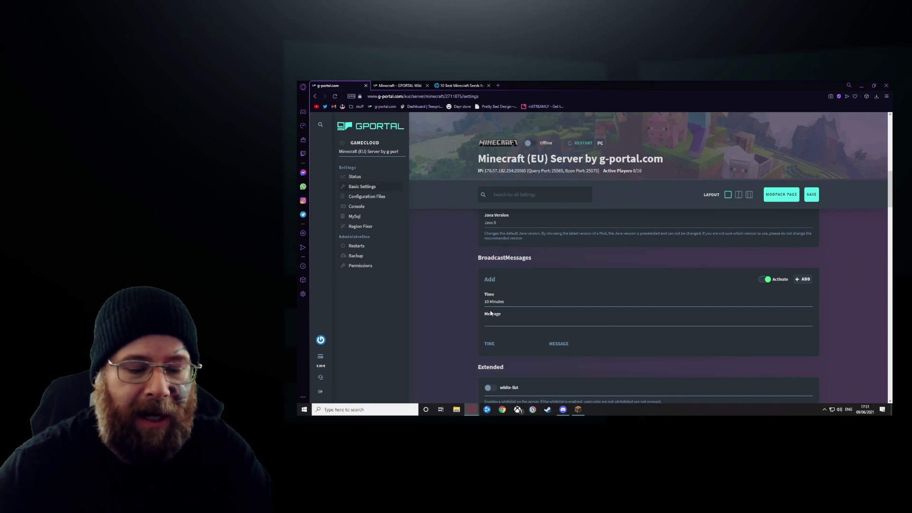
pyautogui.write('Hey e')
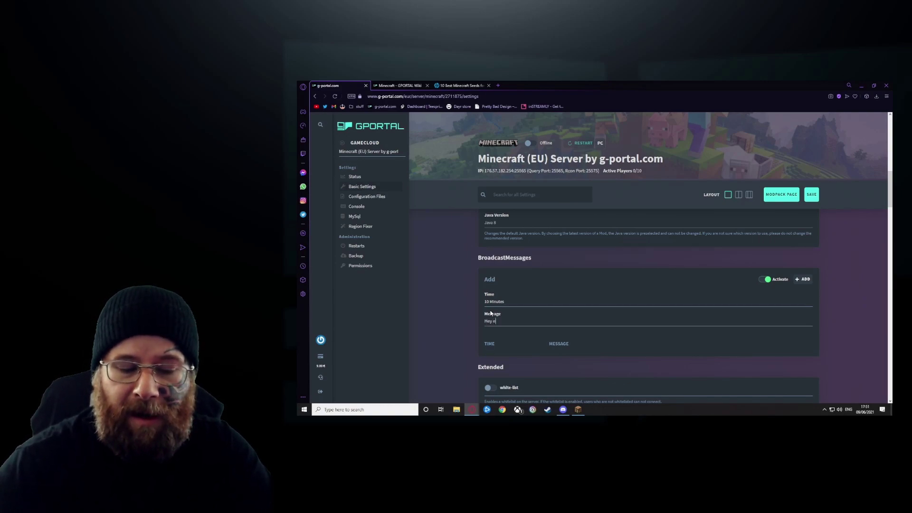
pyautogui.write('verybody')
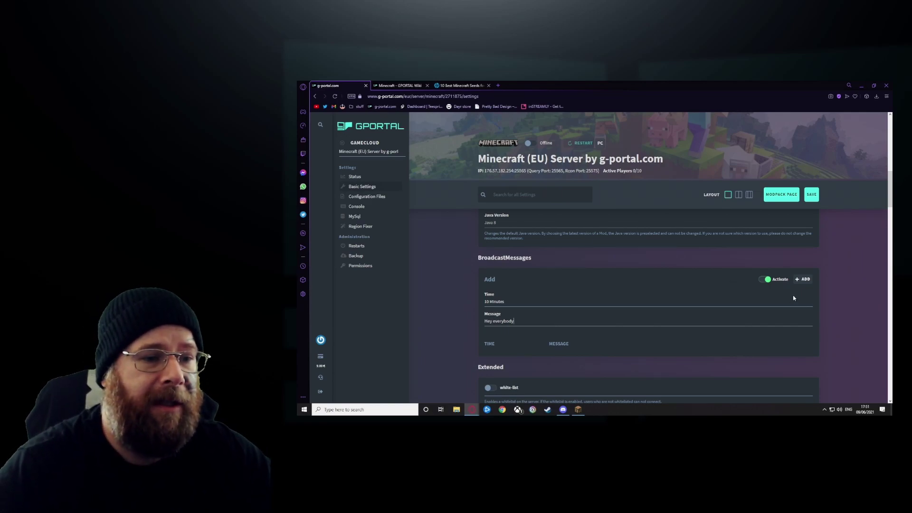
pyautogui.click(803, 279)
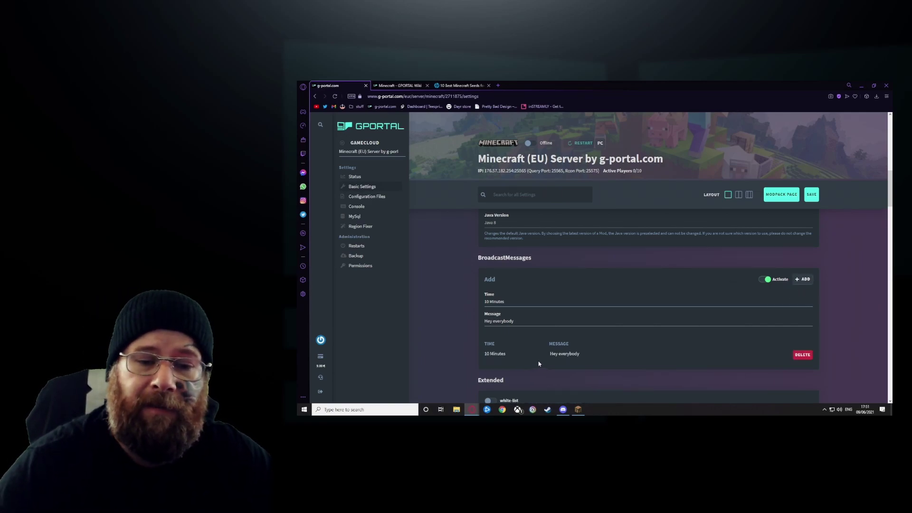
pyautogui.click(803, 355)
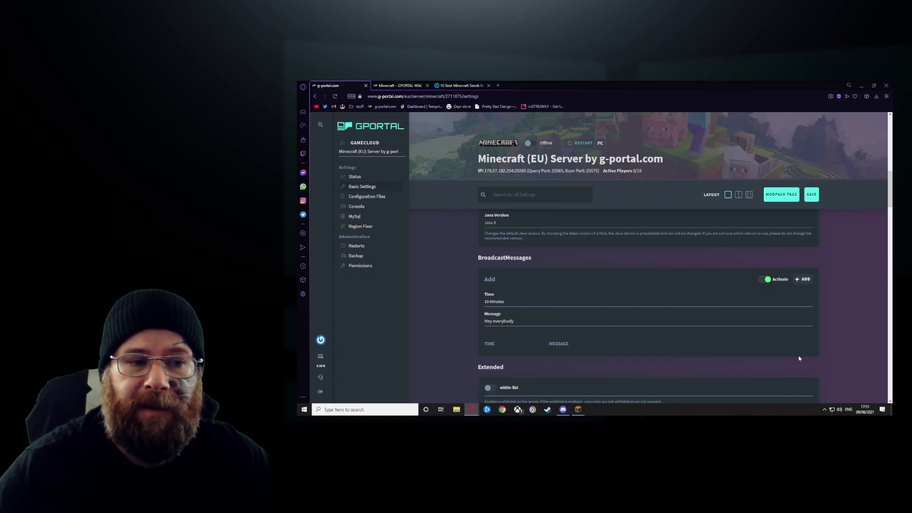
pyautogui.click(768, 280)
pyautogui.scroll(-2, 472, 332)
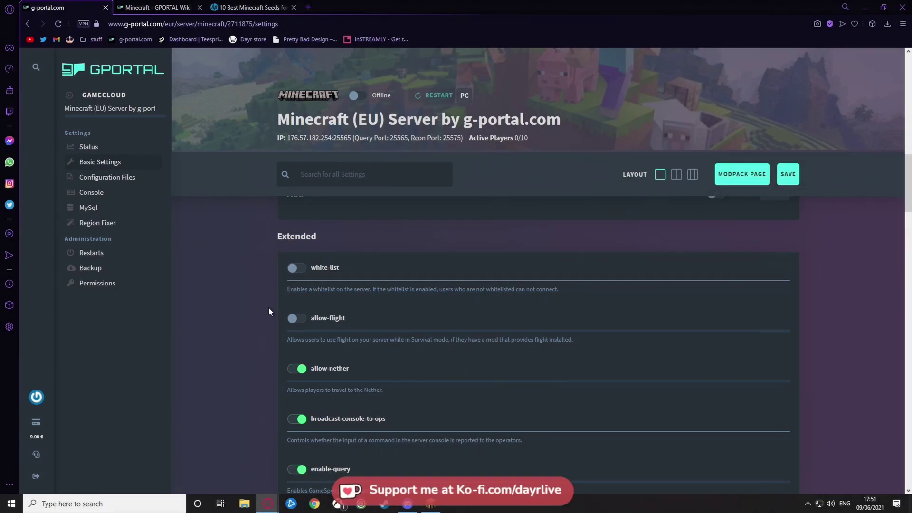
pyautogui.scroll(-10, 279, 386)
pyautogui.scroll(-4, 274, 387)
pyautogui.scroll(14, 272, 385)
pyautogui.scroll(4, 272, 385)
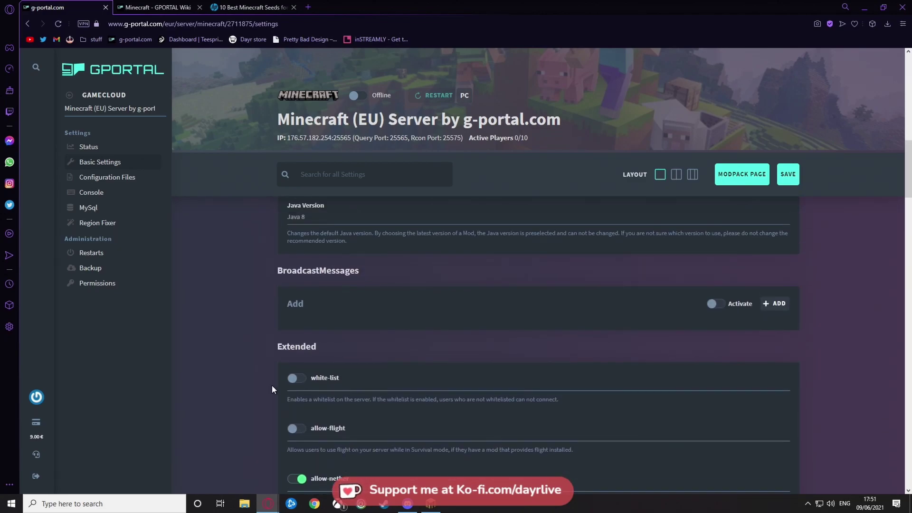
pyautogui.scroll(-2, 272, 386)
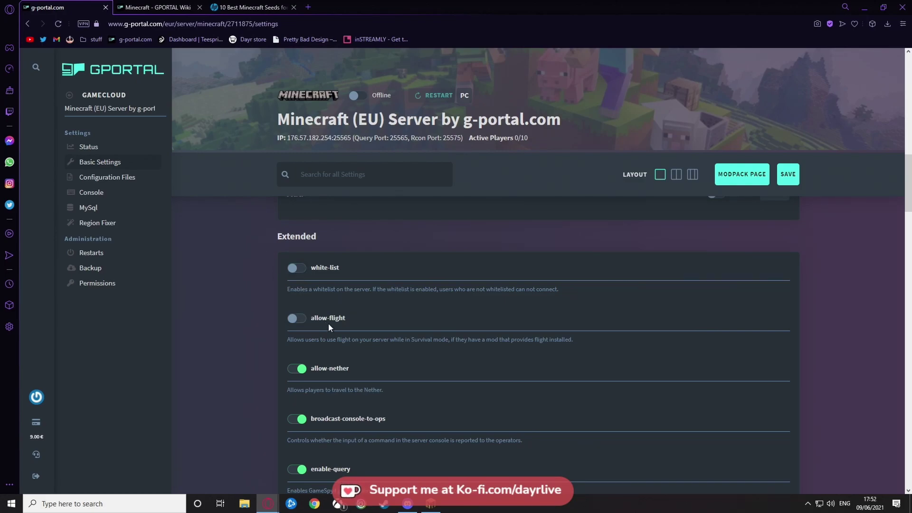
pyautogui.scroll(-2, 270, 348)
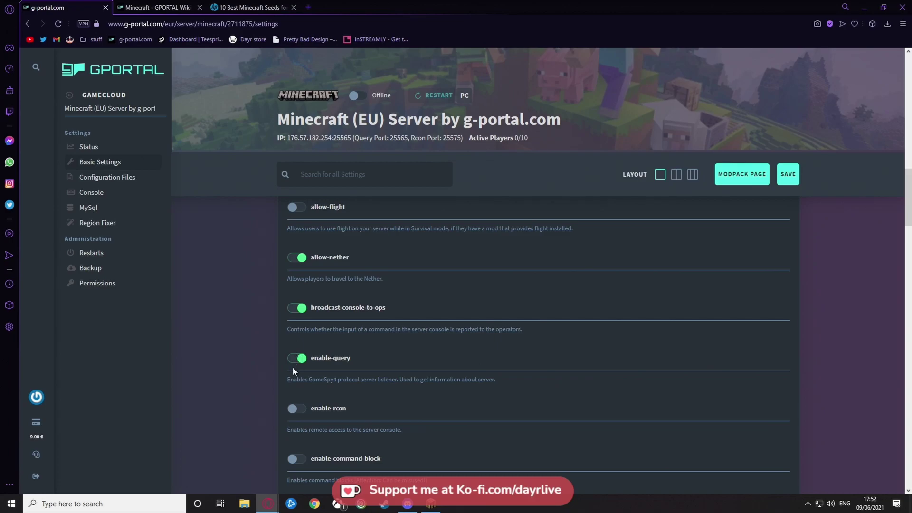
pyautogui.scroll(-2, 297, 382)
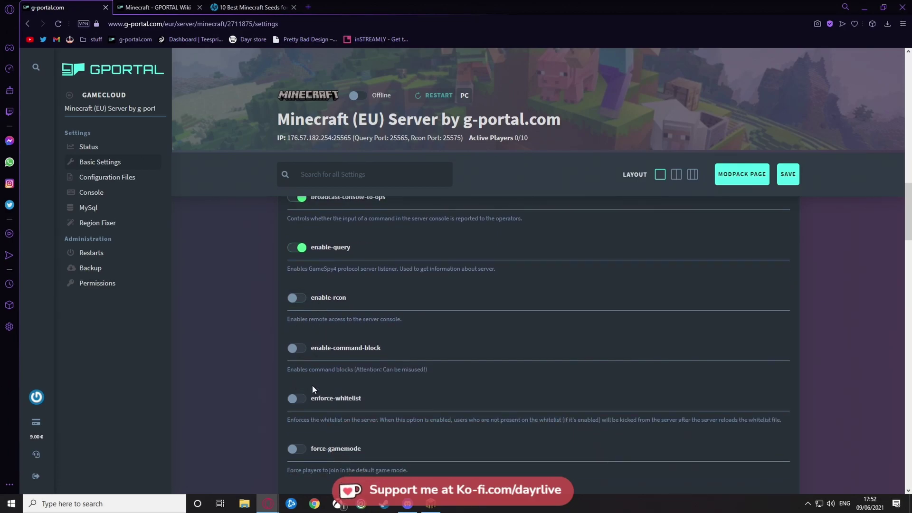
pyautogui.scroll(-2, 312, 388)
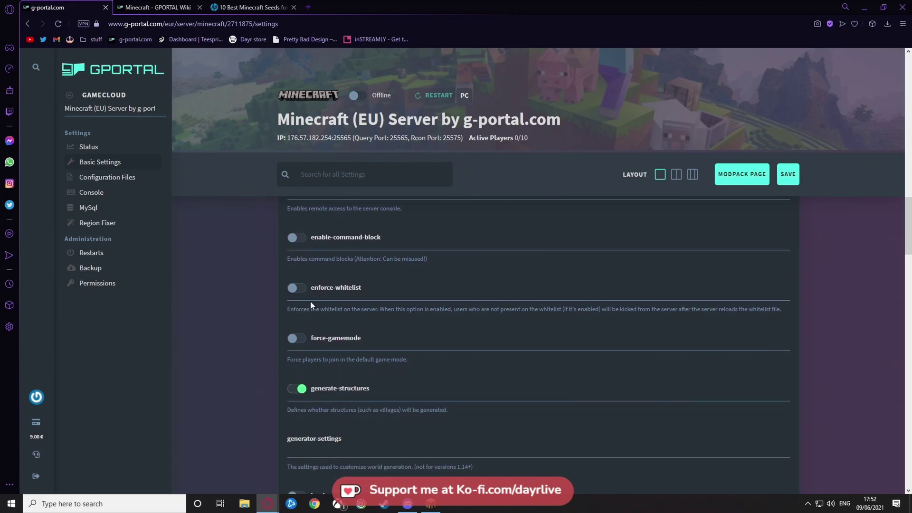
pyautogui.scroll(-2, 323, 329)
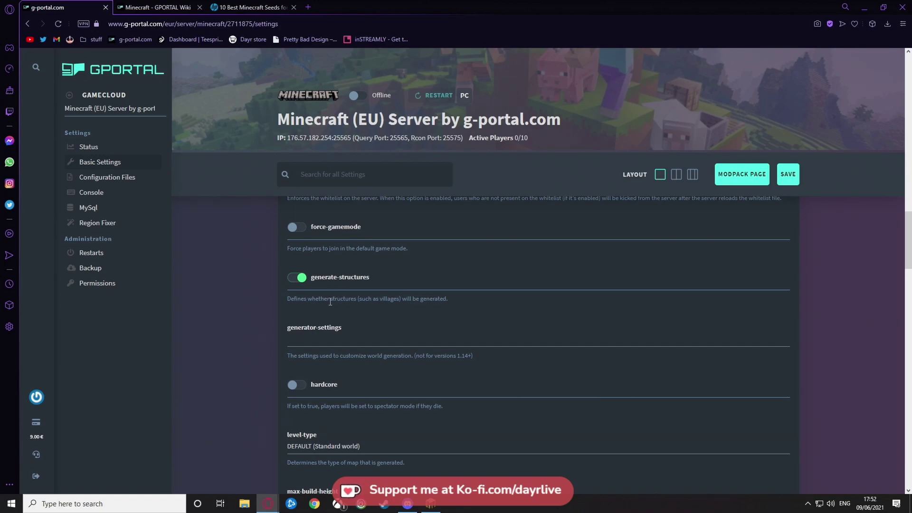
pyautogui.scroll(-2, 297, 338)
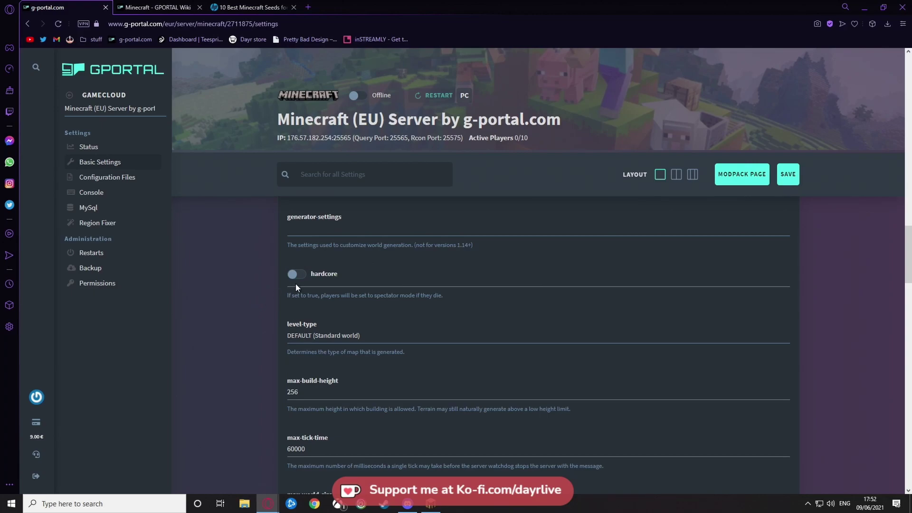
pyautogui.scroll(-2, 274, 311)
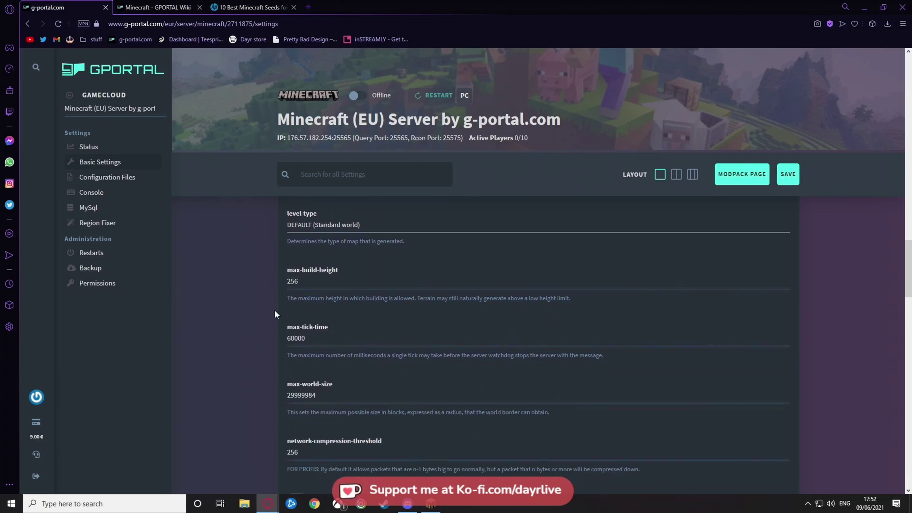
pyautogui.click(323, 226)
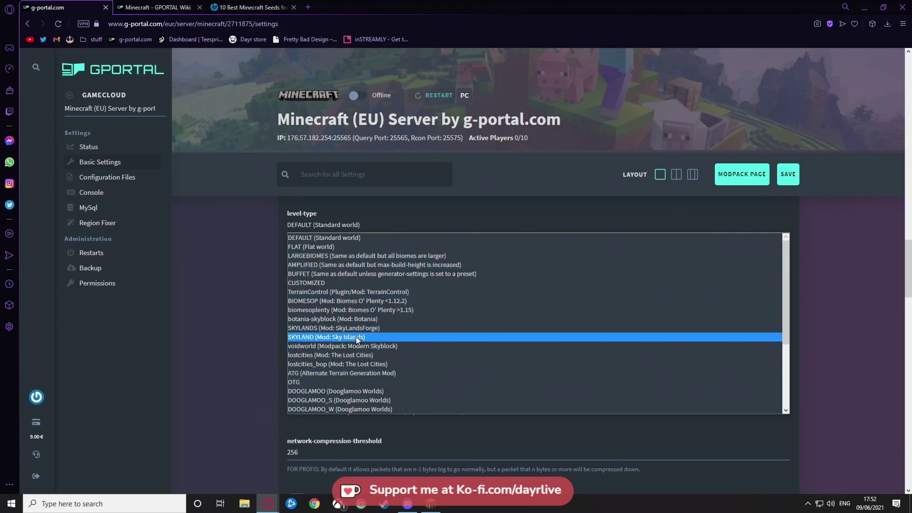
pyautogui.click(245, 303)
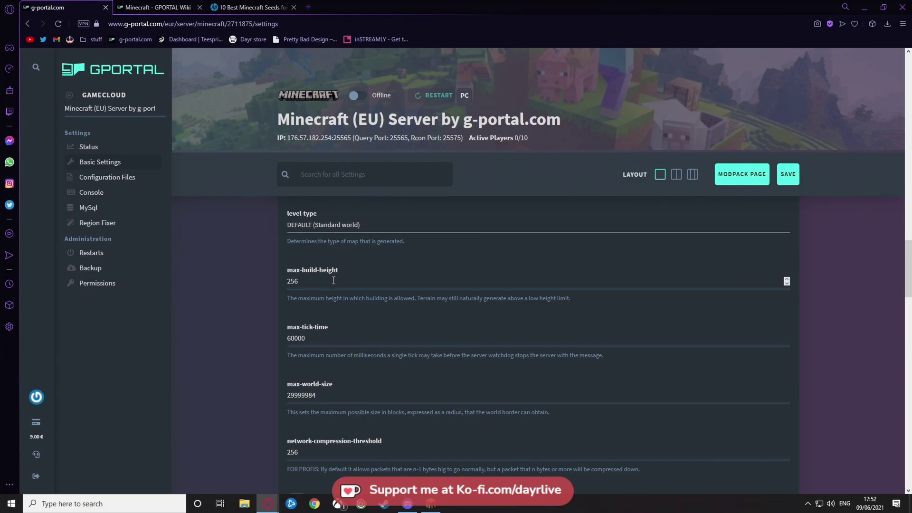
pyautogui.scroll(-2, 330, 294)
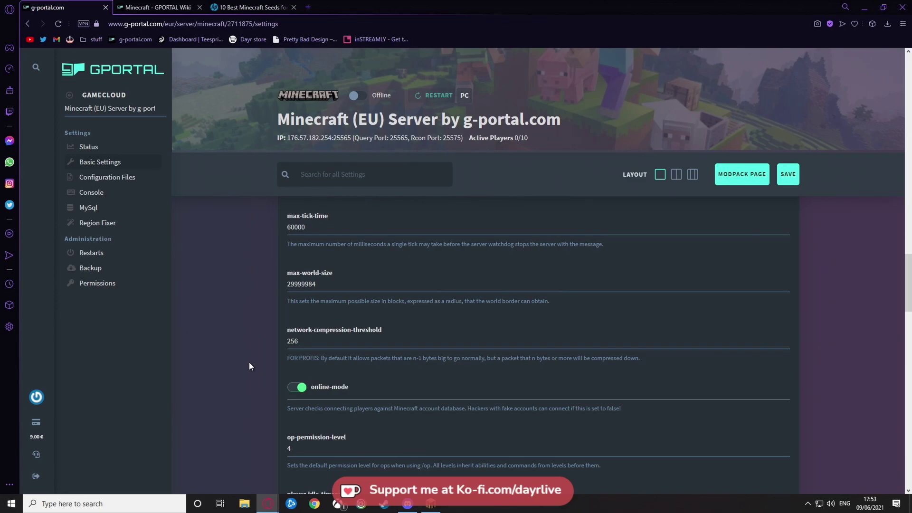
pyautogui.scroll(-2, 249, 362)
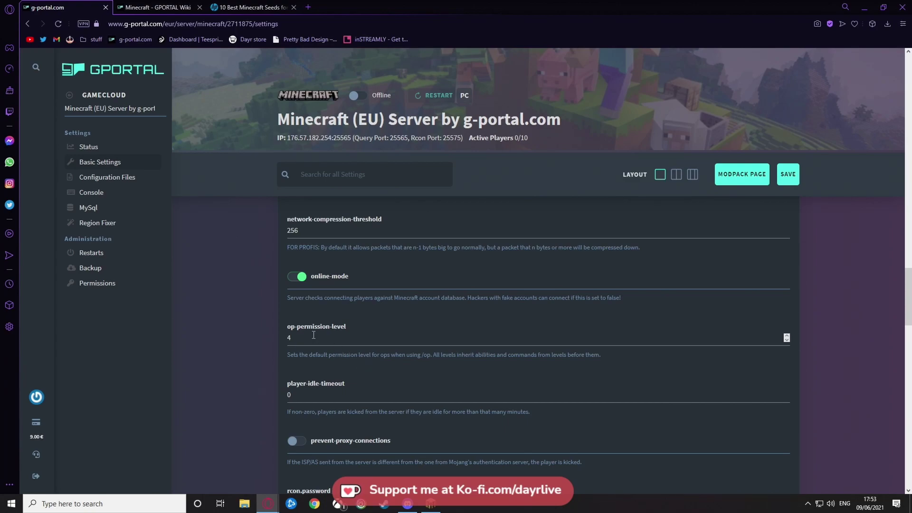
pyautogui.scroll(-2, 327, 352)
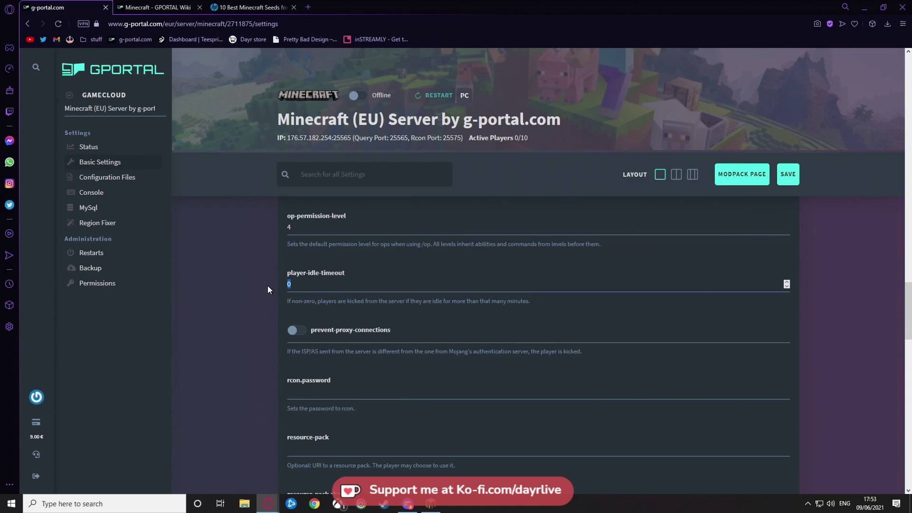
pyautogui.write('5')
pyautogui.moveTo(292, 284); pyautogui.dragTo(284, 285)
pyautogui.write('0')
# - Close the '10 Best Minecraft Seeds' tab and scroll down to the Whitelist section
pyautogui.scroll(-2, 232, 361)
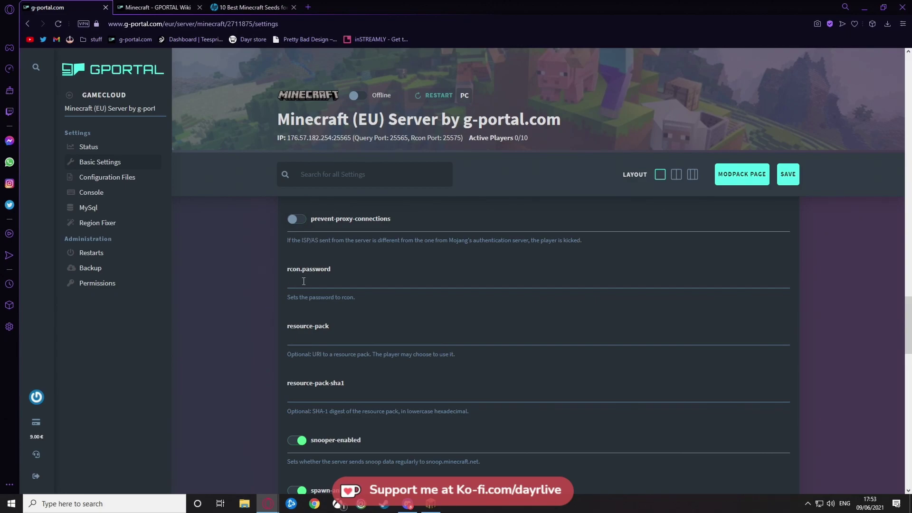
pyautogui.scroll(-2, 253, 311)
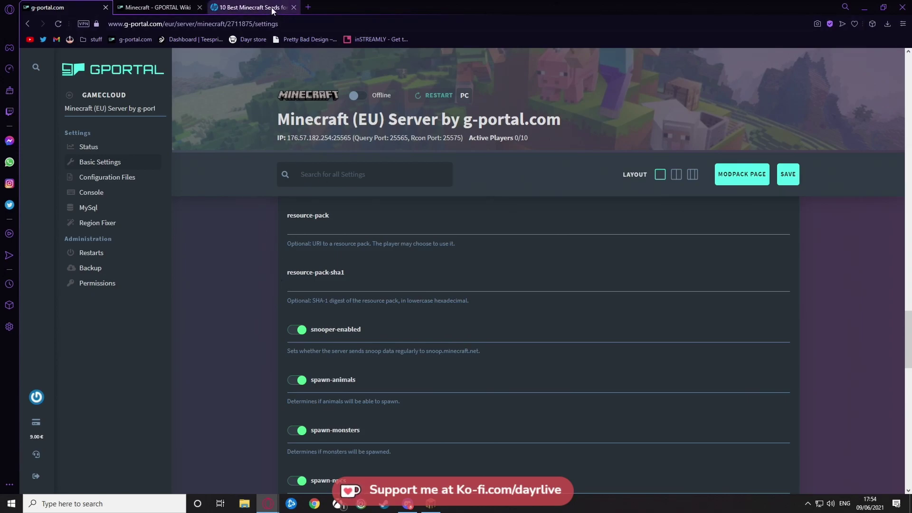
pyautogui.click(294, 7)
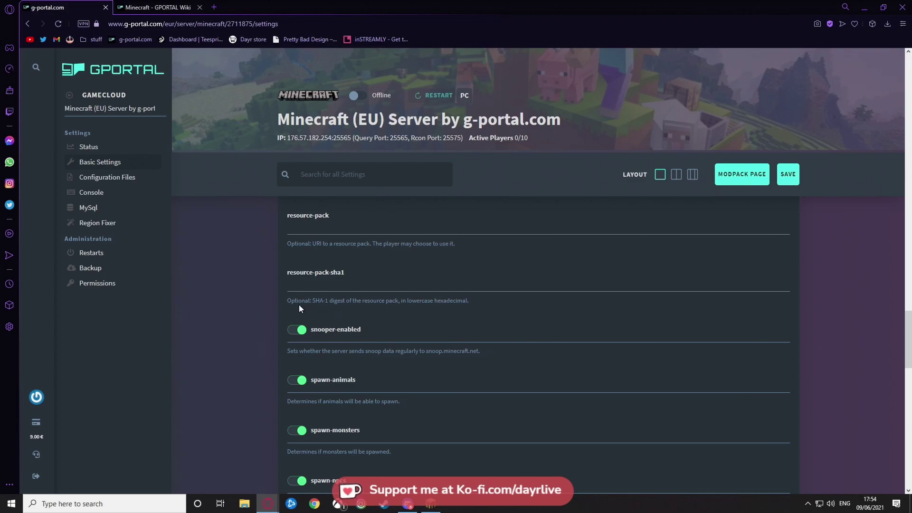
pyautogui.scroll(-2, 189, 362)
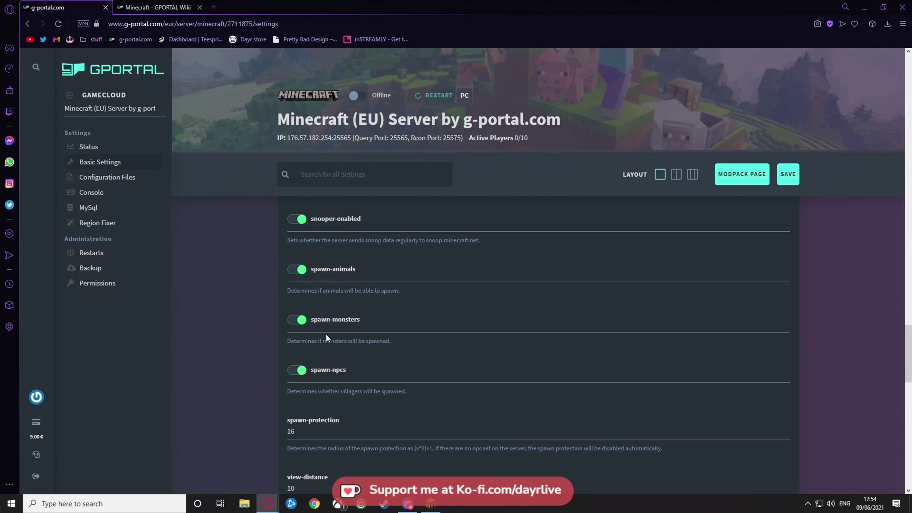
pyautogui.scroll(-2, 317, 341)
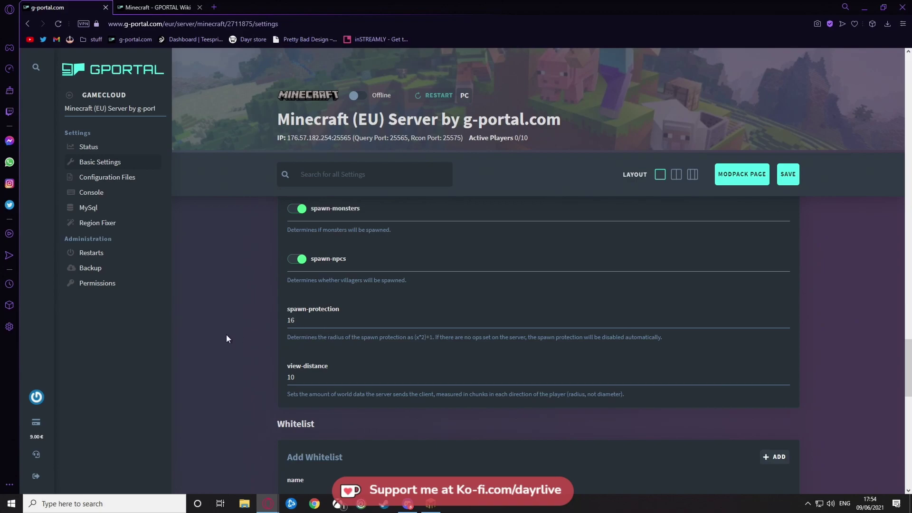
pyautogui.scroll(-2, 309, 238)
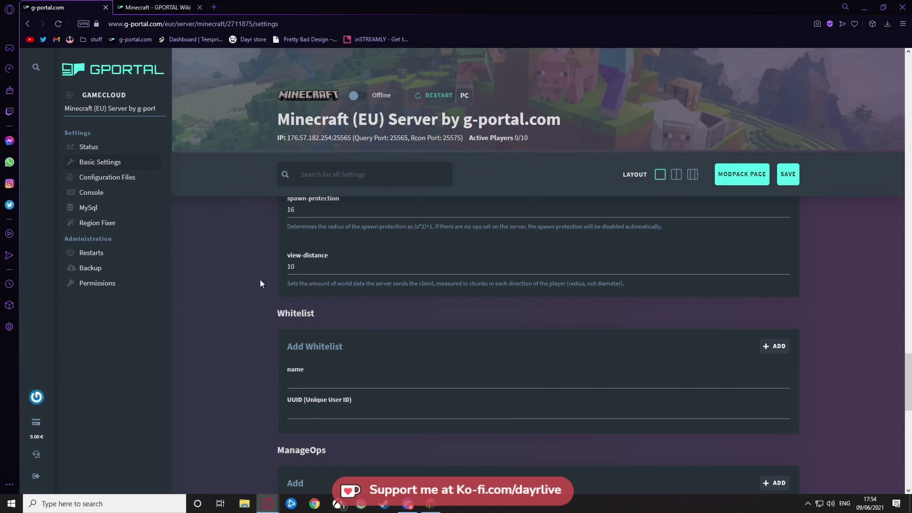
# - Type a player name into the Whitelist field, then erase it so the whitelist stays empty
pyautogui.scroll(-2, 233, 339)
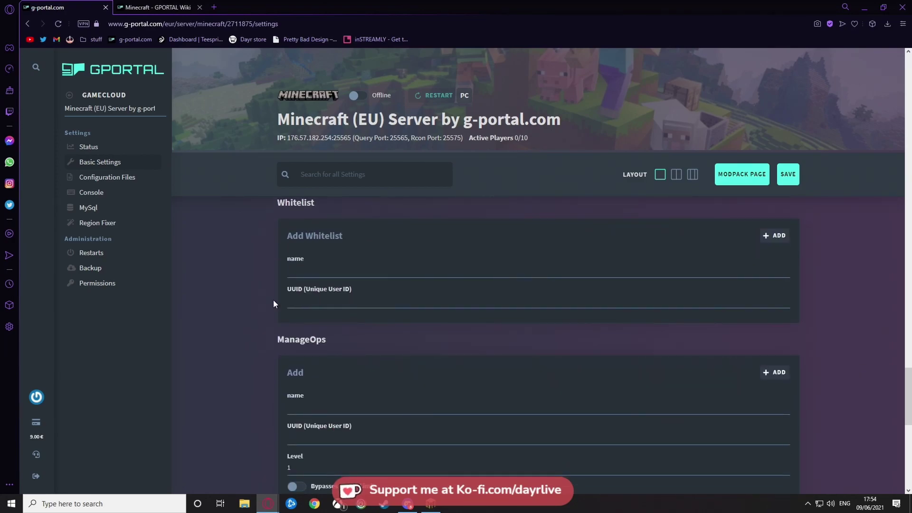
pyautogui.scroll(2, 302, 258)
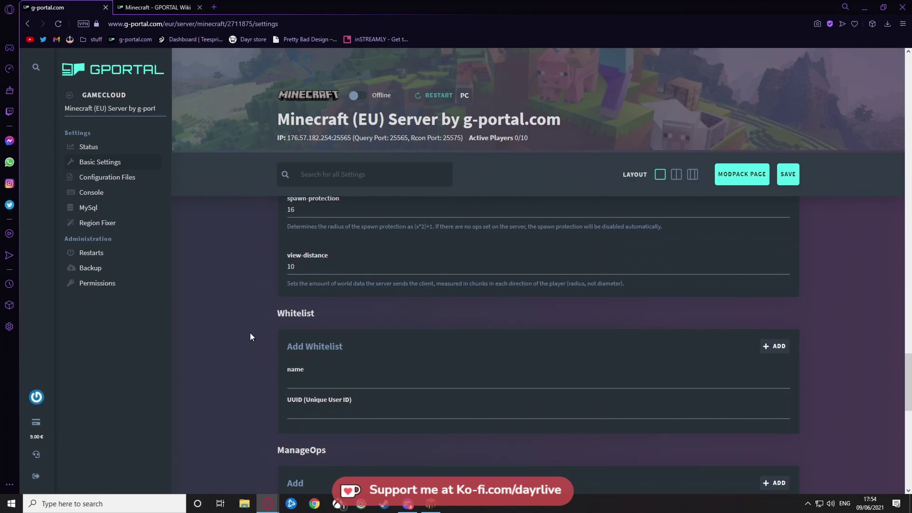
pyautogui.scroll(-2, 245, 342)
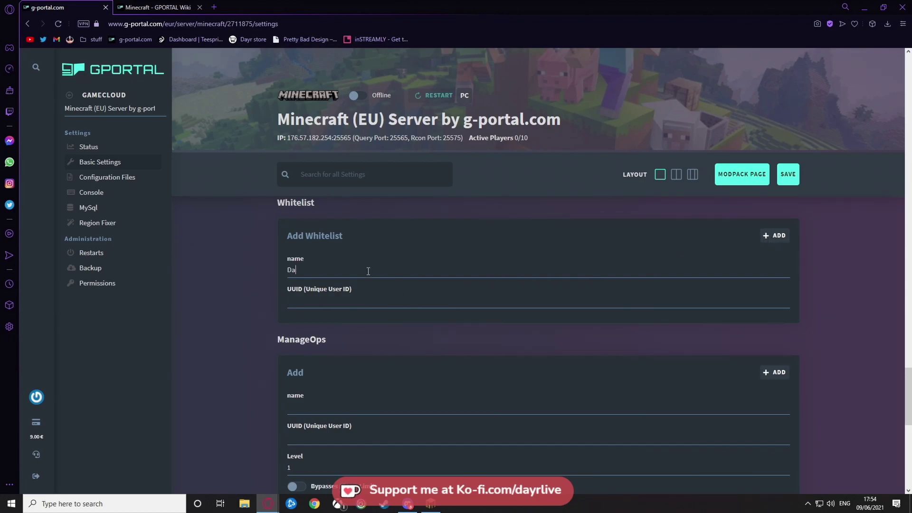
pyautogui.write('yr')
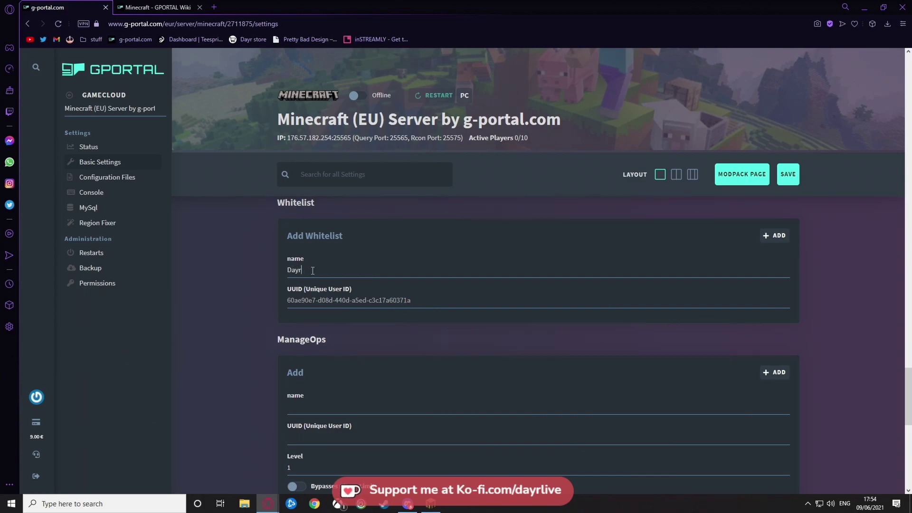
pyautogui.press('BackSpace')
pyautogui.write('Damos')
pyautogui.moveTo(332, 271); pyautogui.dragTo(224, 278)
pyautogui.press('BackSpace')
# - Add the player to ManageOps with permission level 2
pyautogui.scroll(-2, 274, 351)
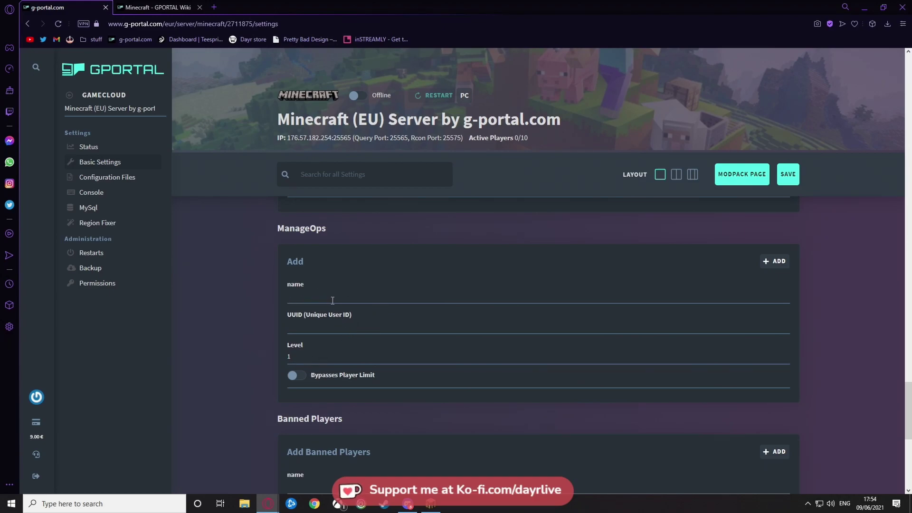
pyautogui.write('Damos')
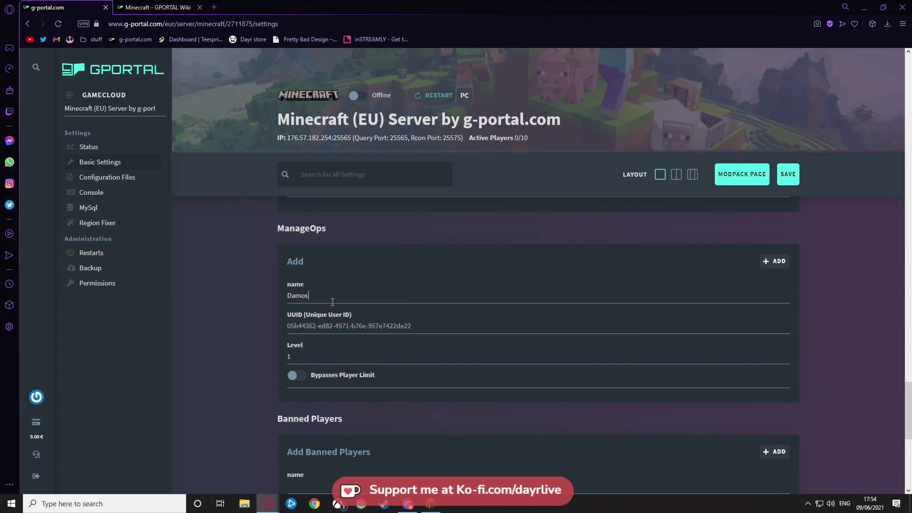
pyautogui.click(292, 357)
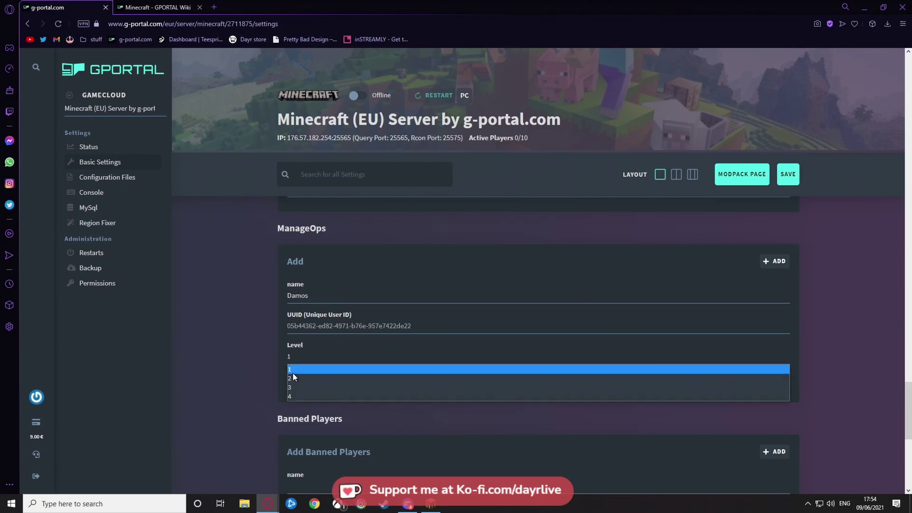
pyautogui.click(294, 378)
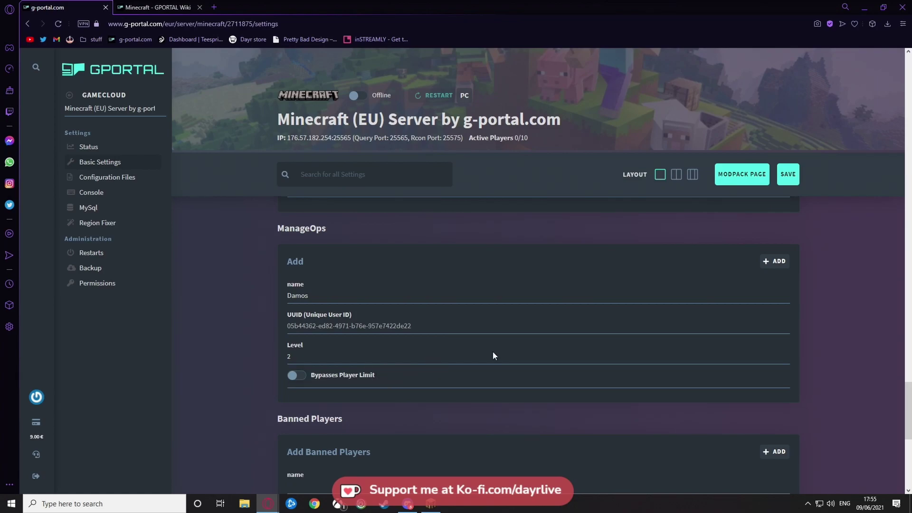
pyautogui.doubleClick(323, 293)
pyautogui.click(235, 303)
pyautogui.scroll(-7, 242, 380)
pyautogui.scroll(4, 264, 311)
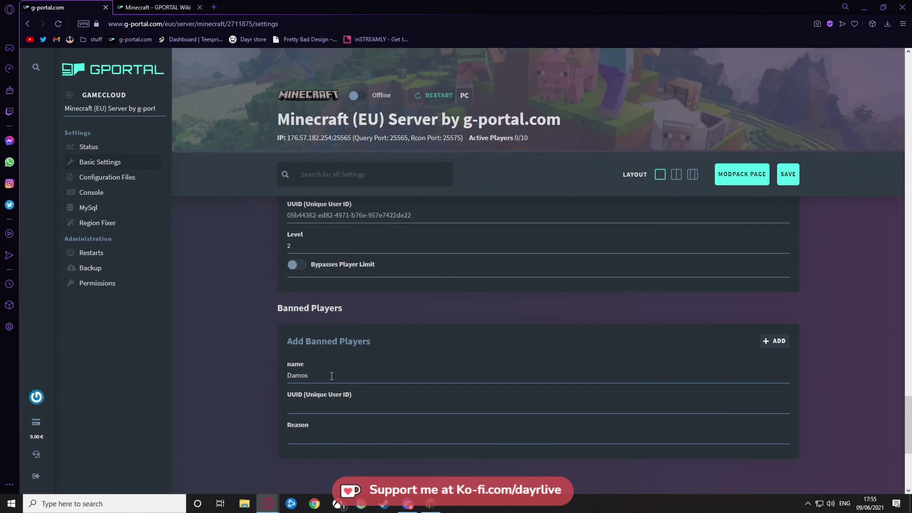
# - Paste the player's UUID into Banned Players, then delete the banned player's name
pyautogui.click(321, 405)
pyautogui.write('05b44362-ed82-4971-b76e-957e7422de22')
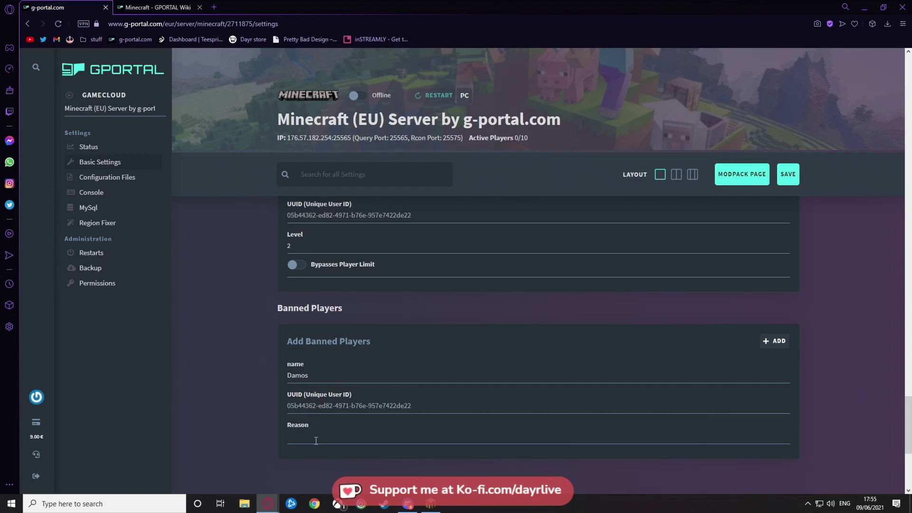
pyautogui.click(316, 440)
pyautogui.doubleClick(298, 376)
pyautogui.press('BackSpace')
# - Save the server settings from the top of the Settings page
pyautogui.scroll(15, 286, 333)
pyautogui.scroll(15, 269, 340)
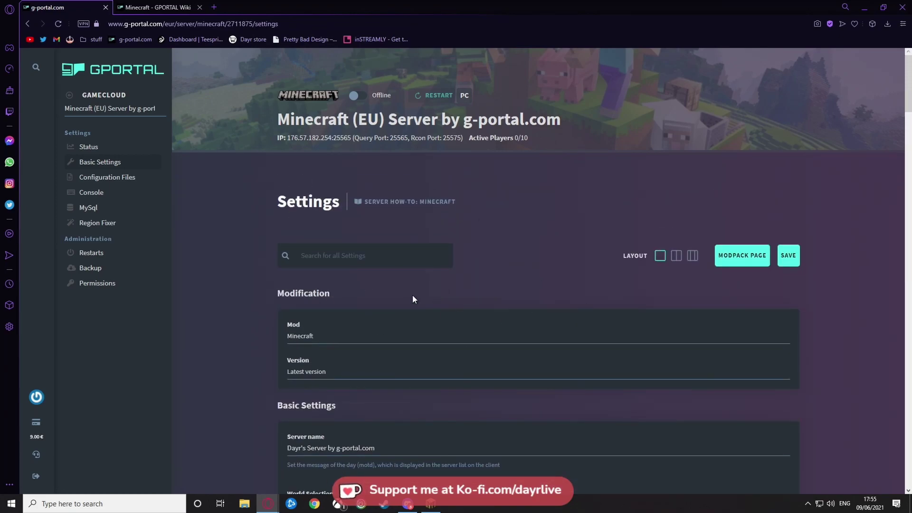
pyautogui.scroll(-3, 259, 387)
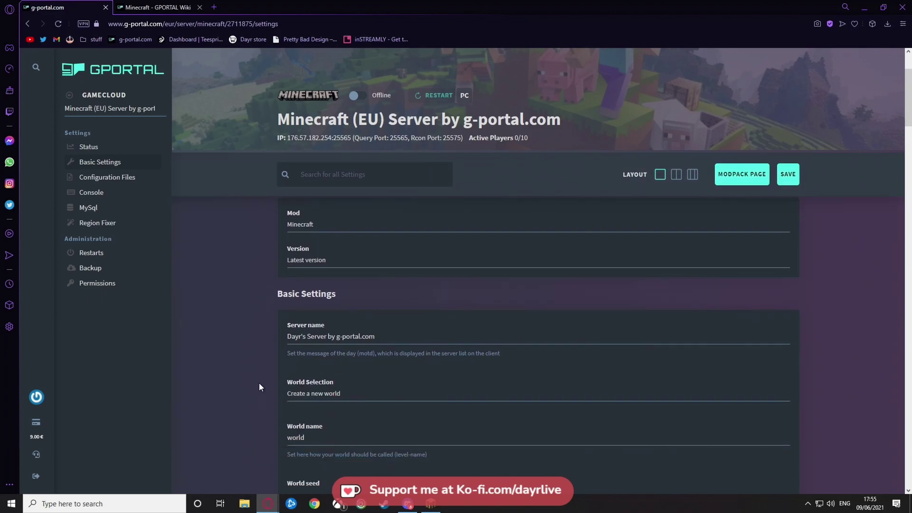
pyautogui.click(784, 176)
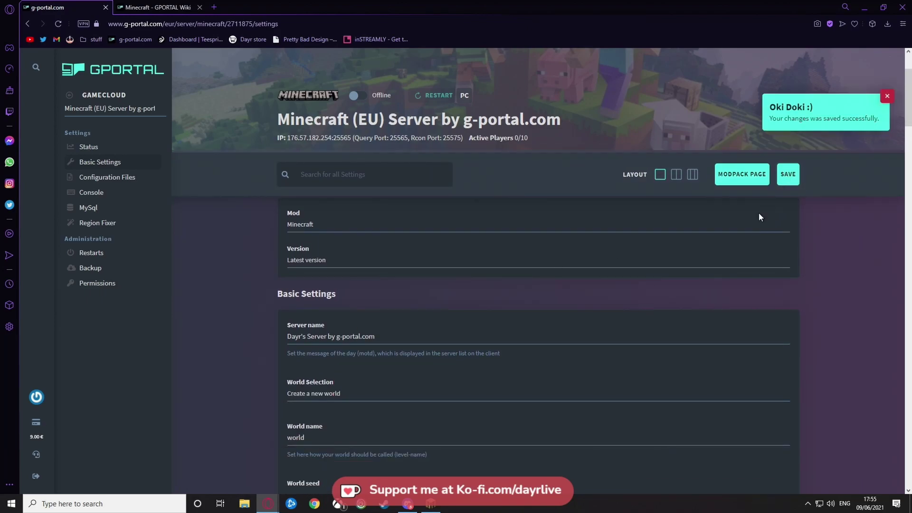
pyautogui.scroll(3, 250, 298)
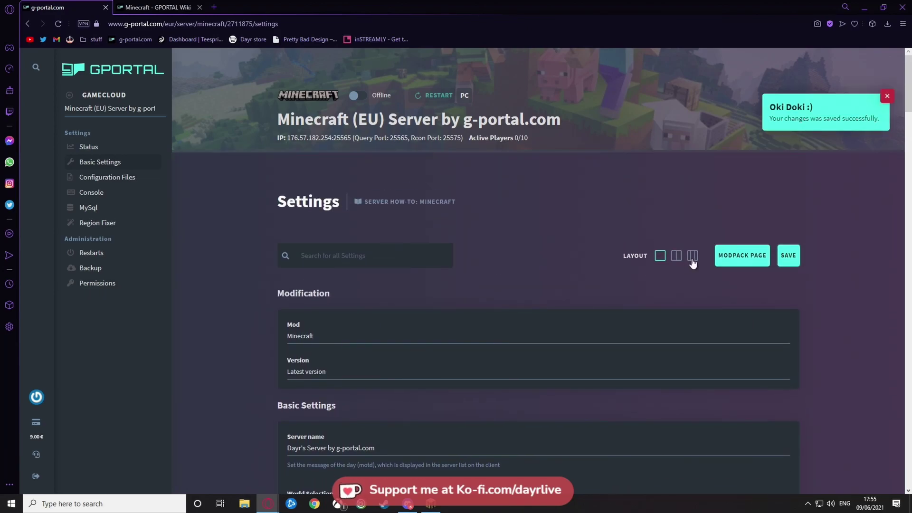
# - Open minecraft.net in a new tab, scroll through the home page and glance at the Games list
pyautogui.click(729, 257)
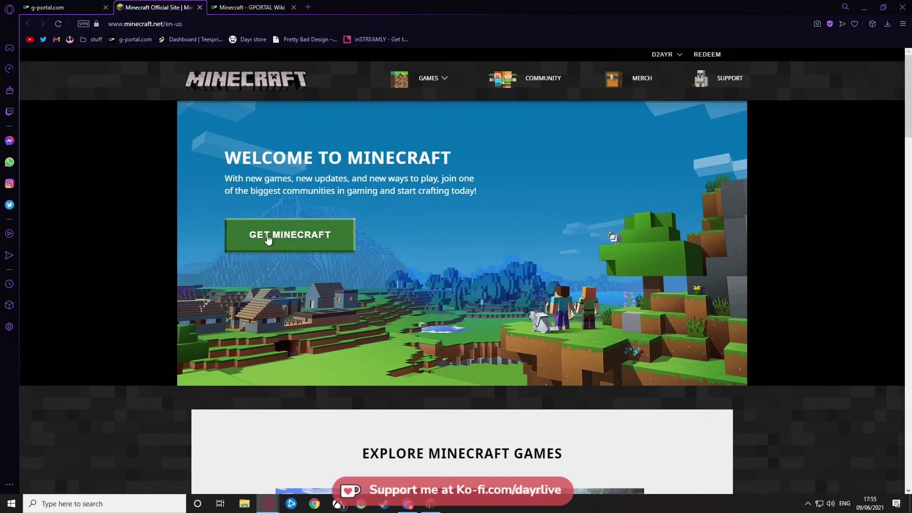
pyautogui.scroll(-5, 173, 286)
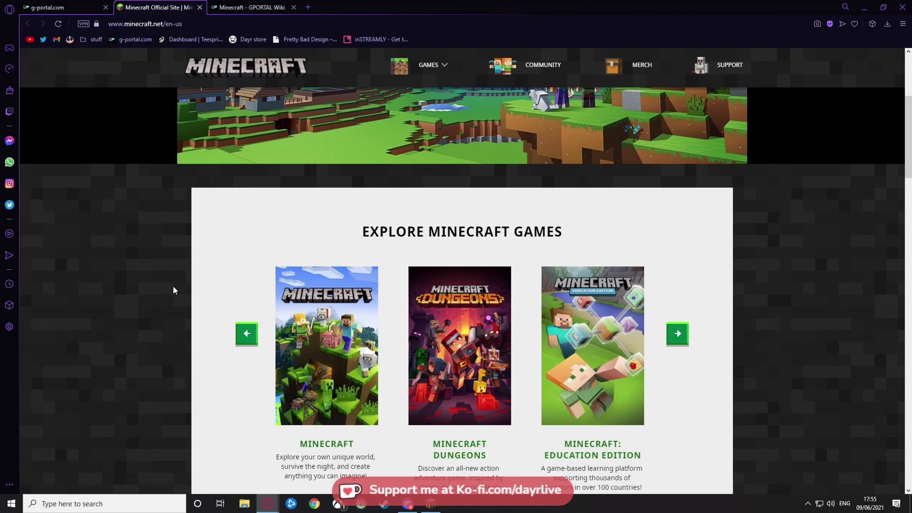
pyautogui.scroll(-2, 173, 287)
pyautogui.scroll(-7, 173, 287)
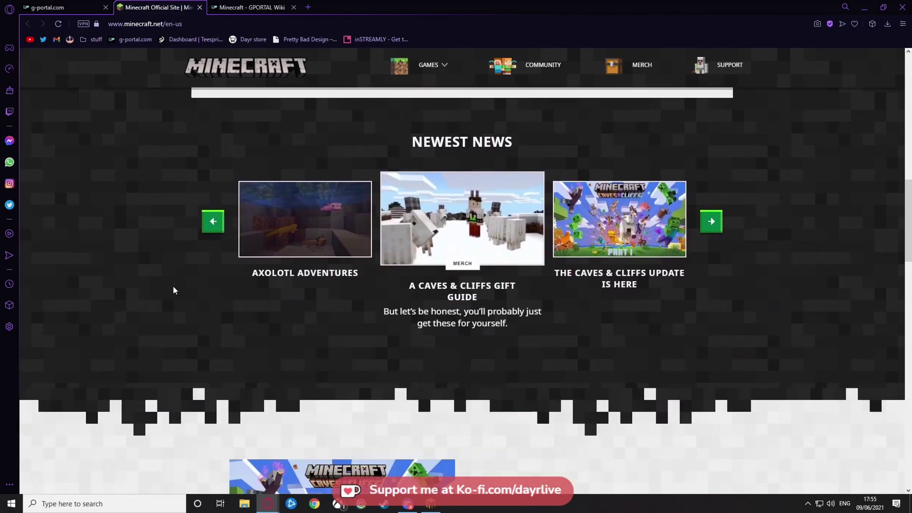
pyautogui.scroll(-14, 173, 286)
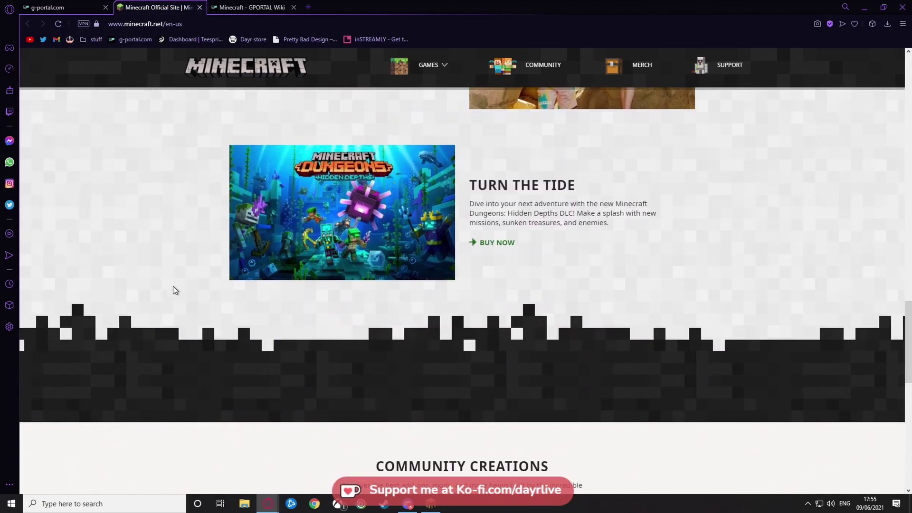
pyautogui.scroll(20, 173, 286)
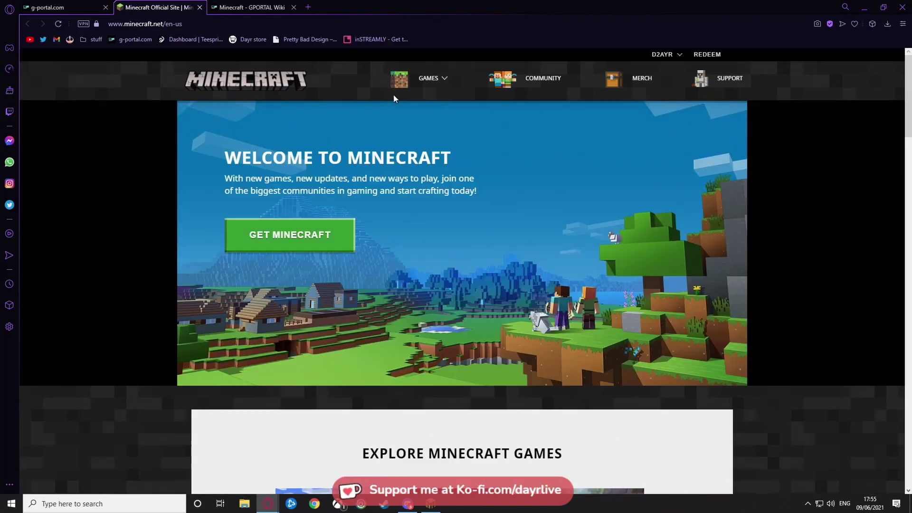
pyautogui.click(430, 89)
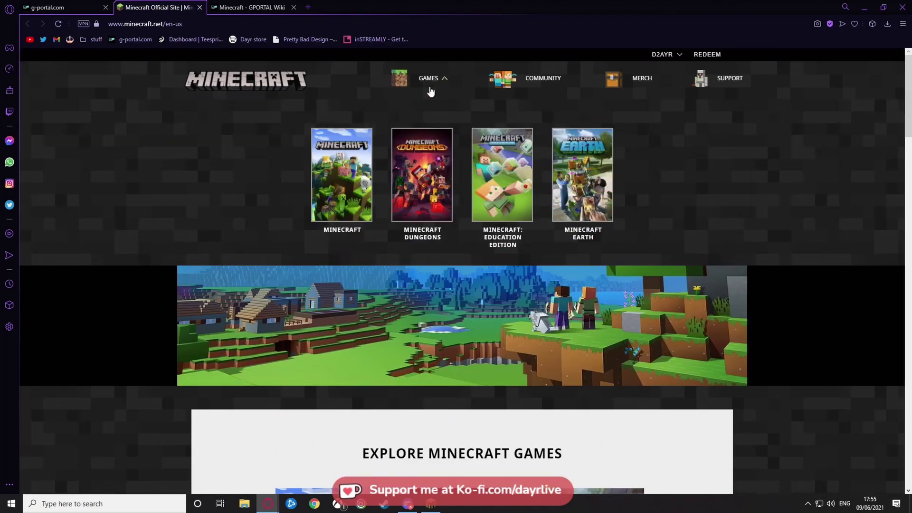
pyautogui.click(440, 82)
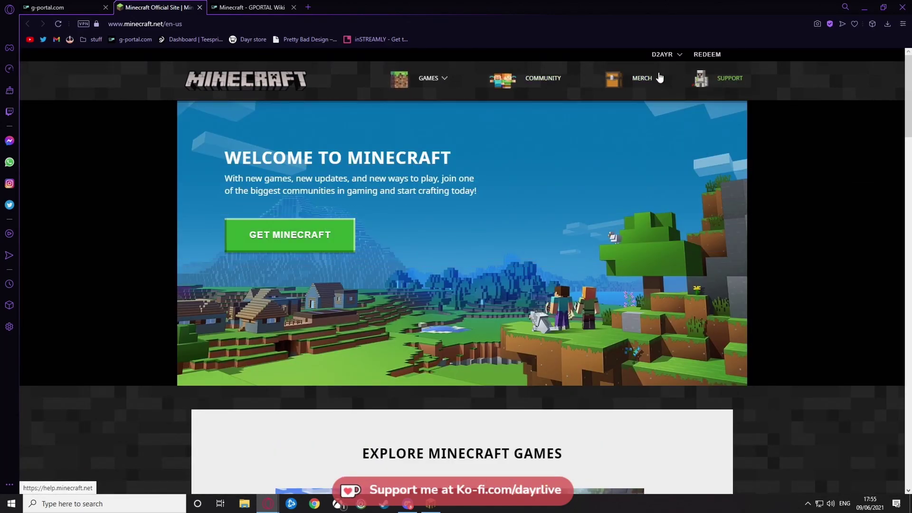
# - Close the minecraft.net tab, copy the IP 176.57.182.254:25565 and switch the server from Offline to Online
pyautogui.click(200, 7)
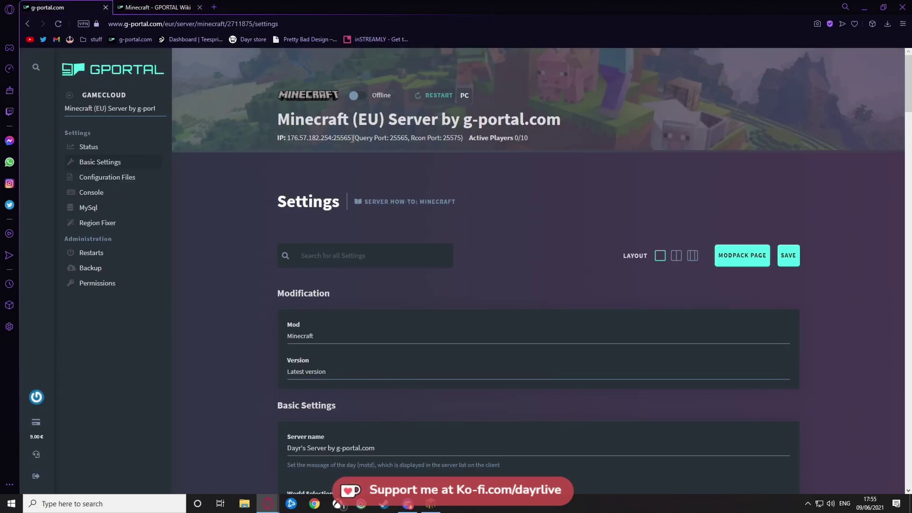
pyautogui.moveTo(352, 138); pyautogui.dragTo(282, 137)
pyautogui.hotkey('ctrl', 'c')
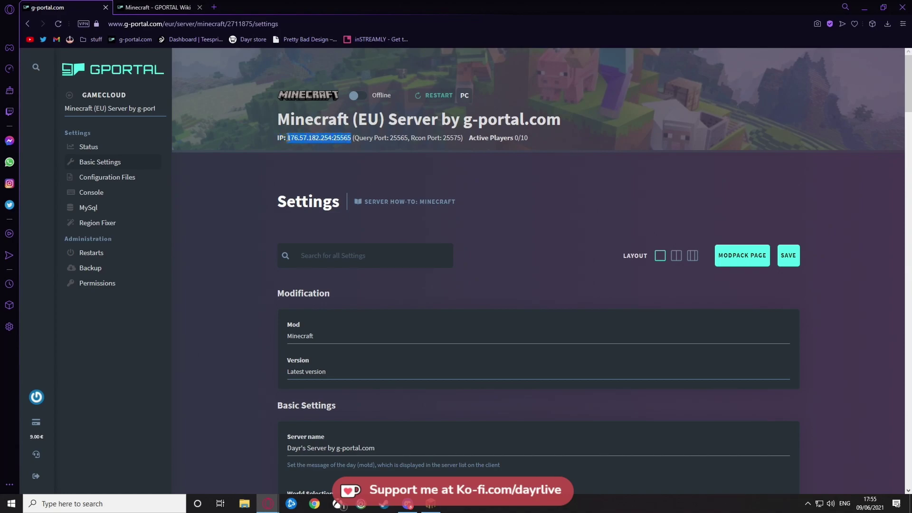
pyautogui.rightClick(292, 138)
pyautogui.click(291, 140)
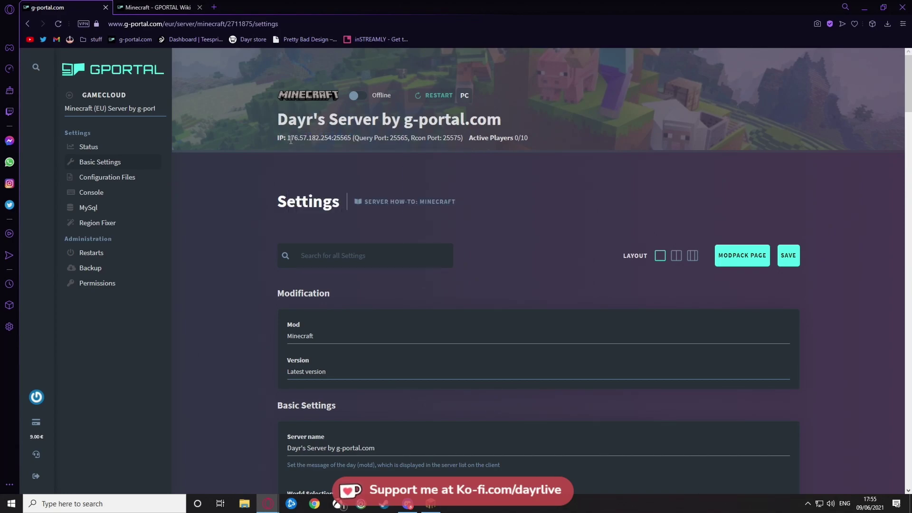
pyautogui.moveTo(287, 138); pyautogui.dragTo(349, 138)
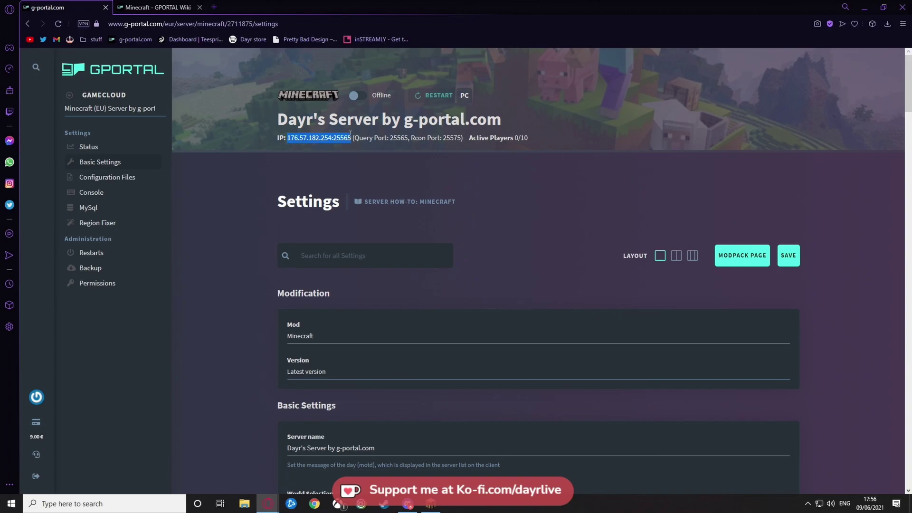
pyautogui.click(359, 93)
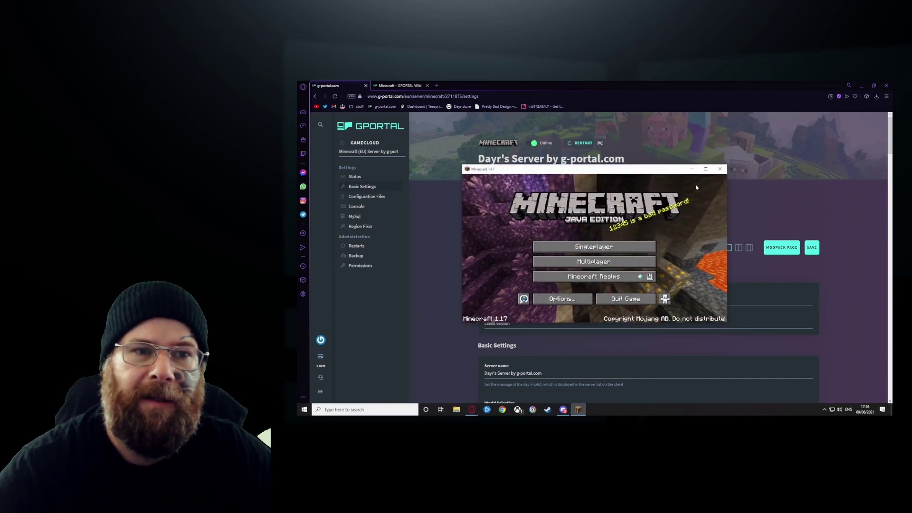
# - Maximize Minecraft, enter Multiplayer with the third-party warning suppressed, and allow firewall access
pyautogui.click(706, 169)
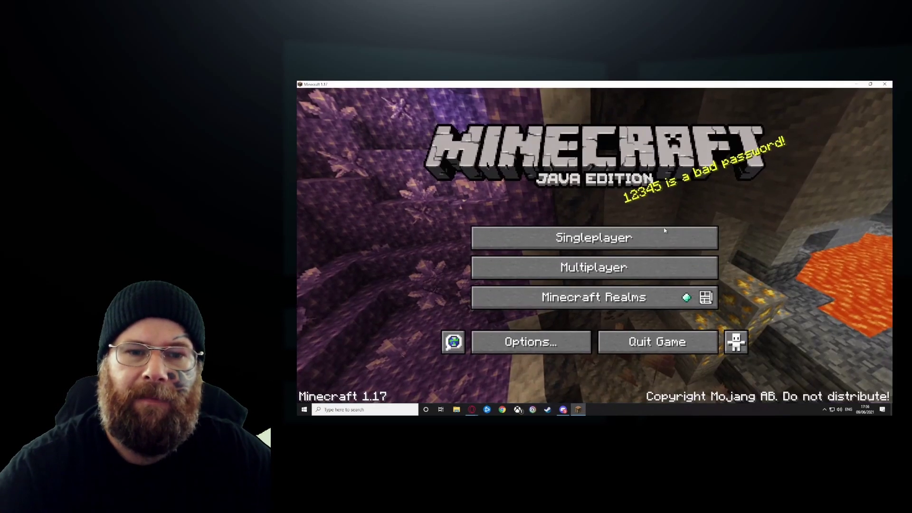
pyautogui.click(585, 269)
pyautogui.click(527, 306)
pyautogui.click(526, 337)
pyautogui.click(630, 300)
# - Add a server entry with address 176.57.182.254:25565 and save it
pyautogui.click(707, 351)
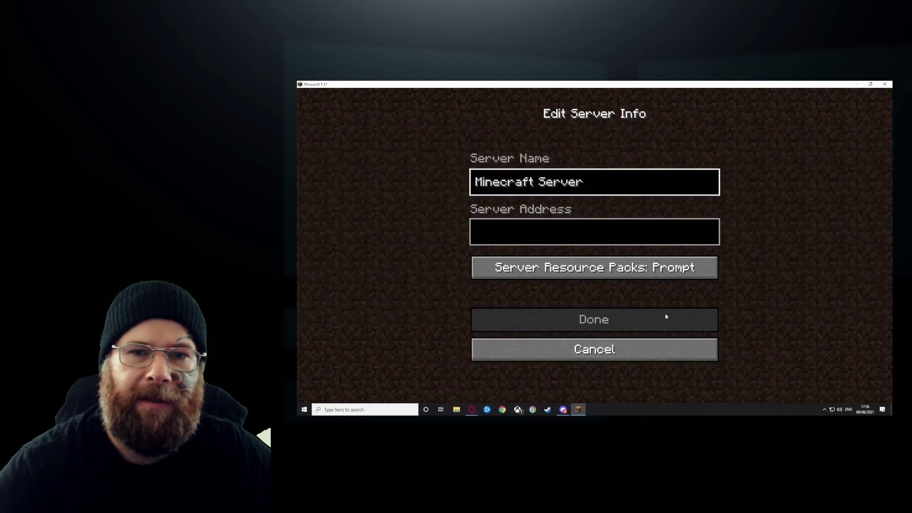
pyautogui.click(562, 235)
pyautogui.hotkey('ctrl', 'v')
pyautogui.click(466, 373)
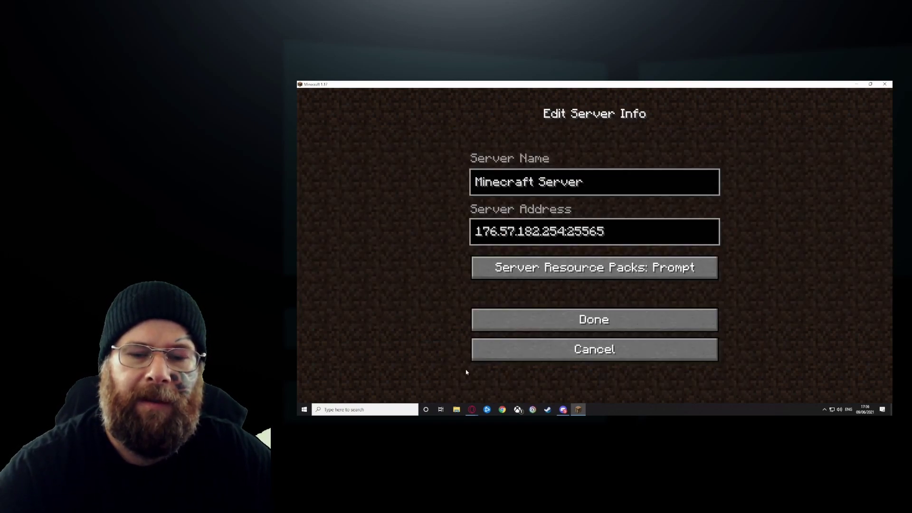
pyautogui.click(490, 394)
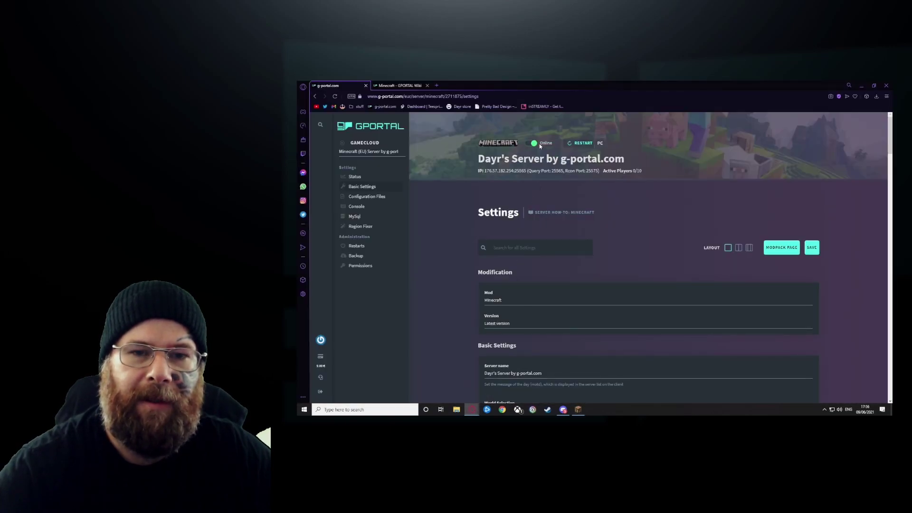
pyautogui.click(577, 410)
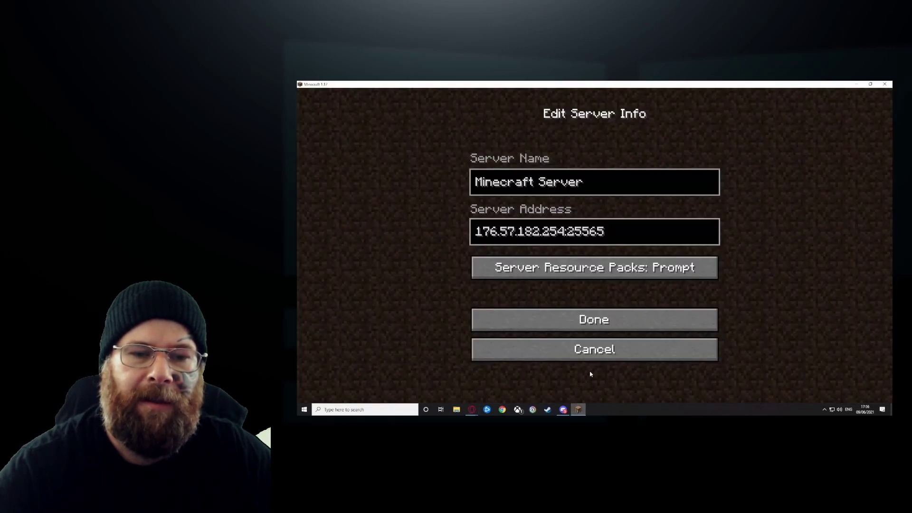
pyautogui.click(600, 320)
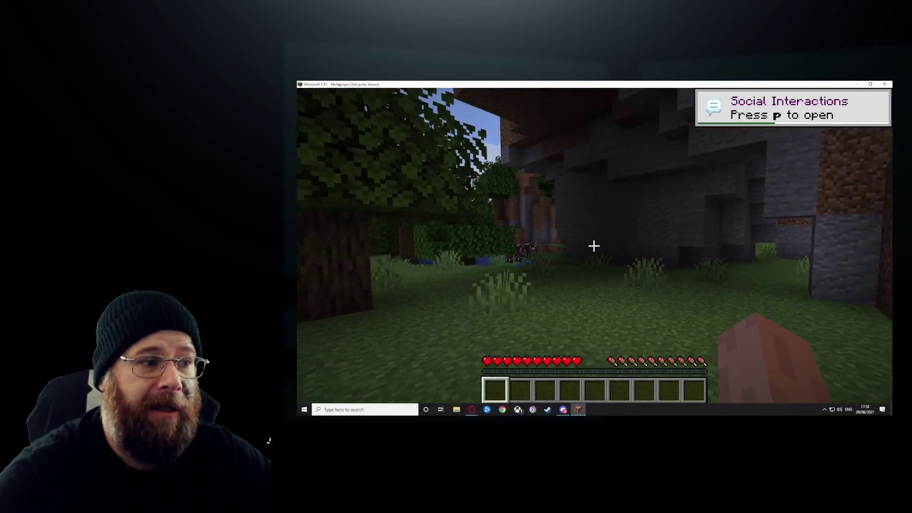
# - Walk from the tree down into the stone cave, across the pool, through the ravine and deep into a dark cave
pyautogui.press('w')
pyautogui.press('w')
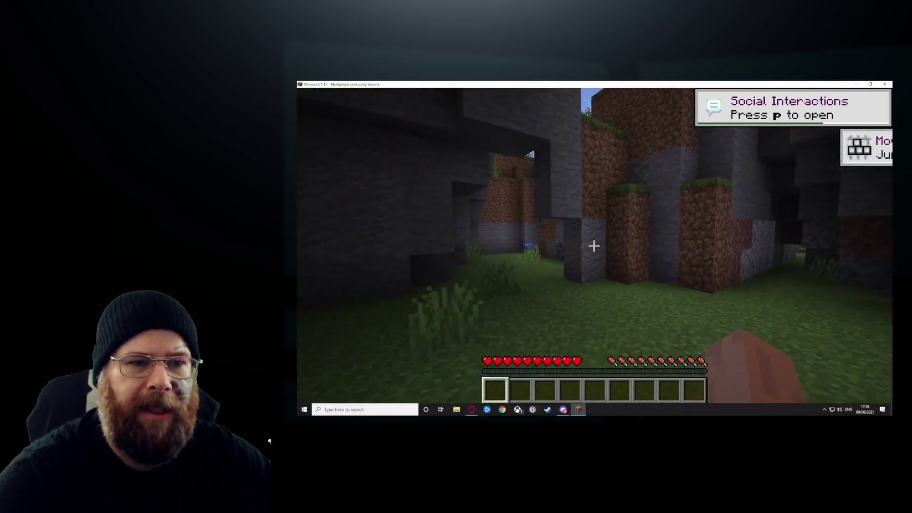
pyautogui.press('w')
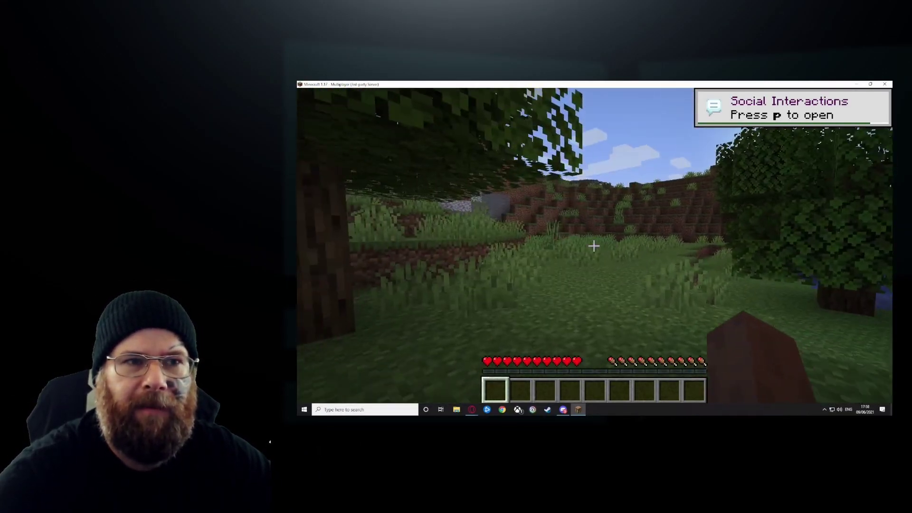
pyautogui.press('w')
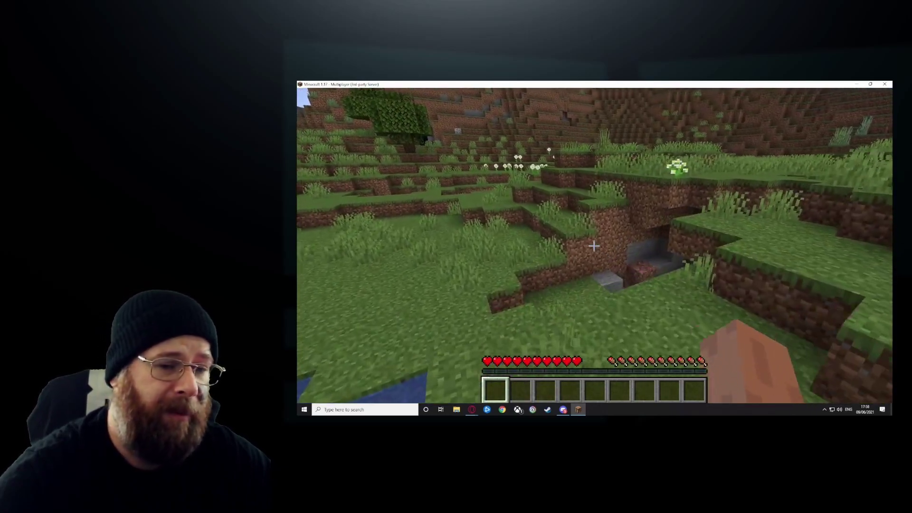
pyautogui.press('w')
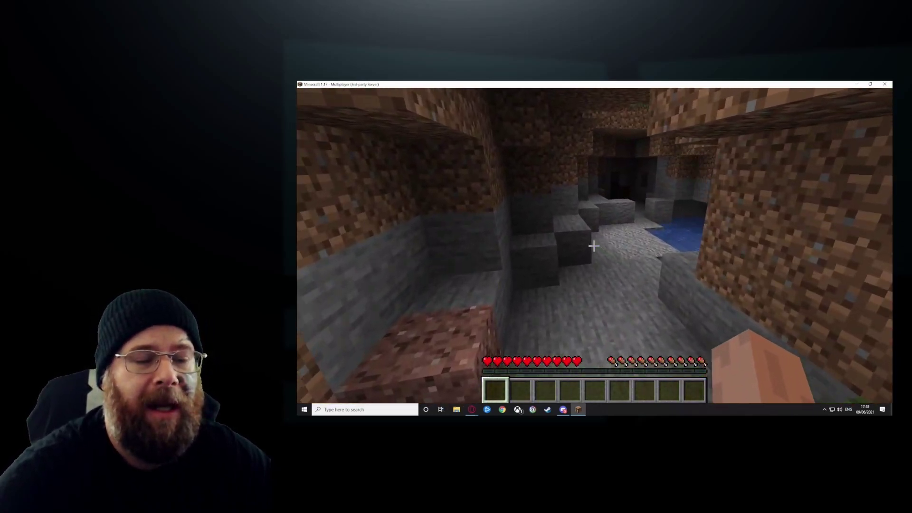
pyautogui.press('w')
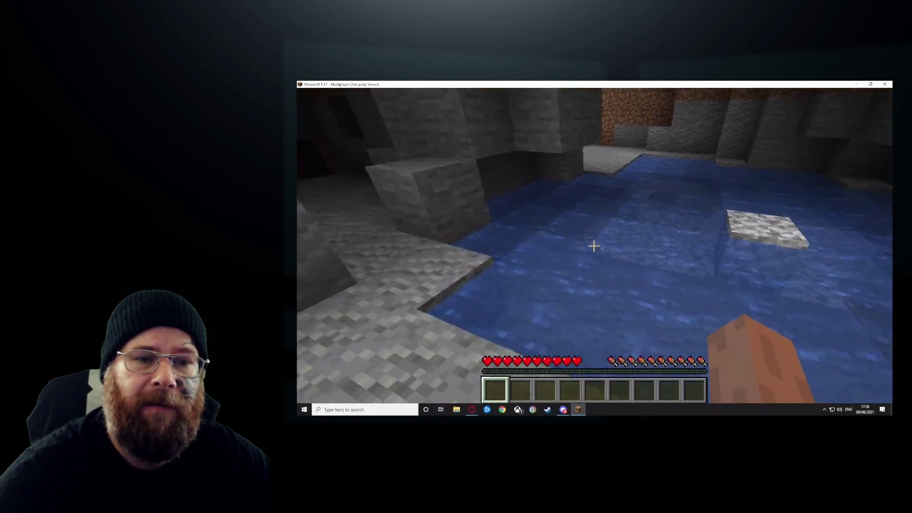
pyautogui.press('w')
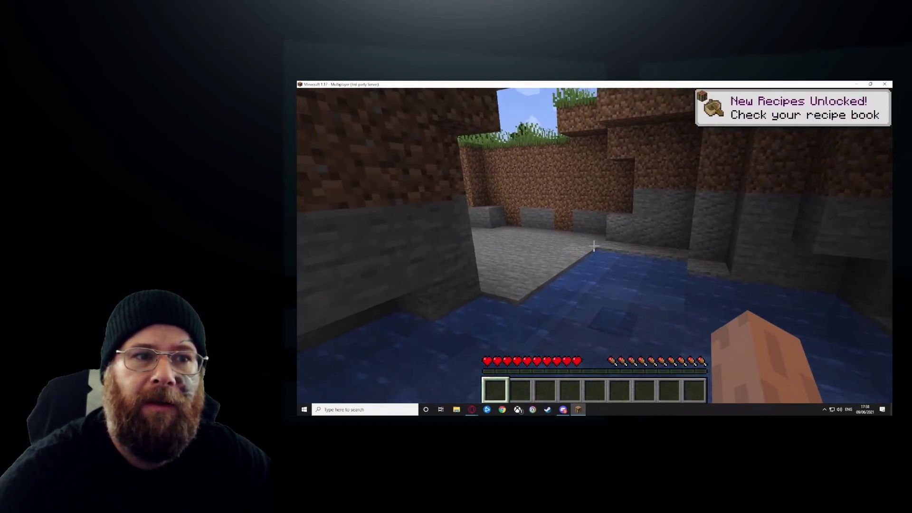
pyautogui.press('w')
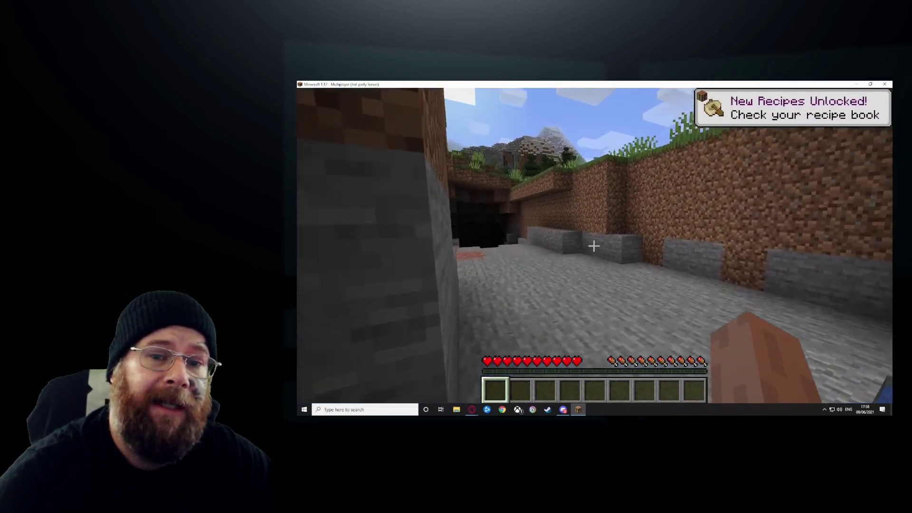
pyautogui.press('w')
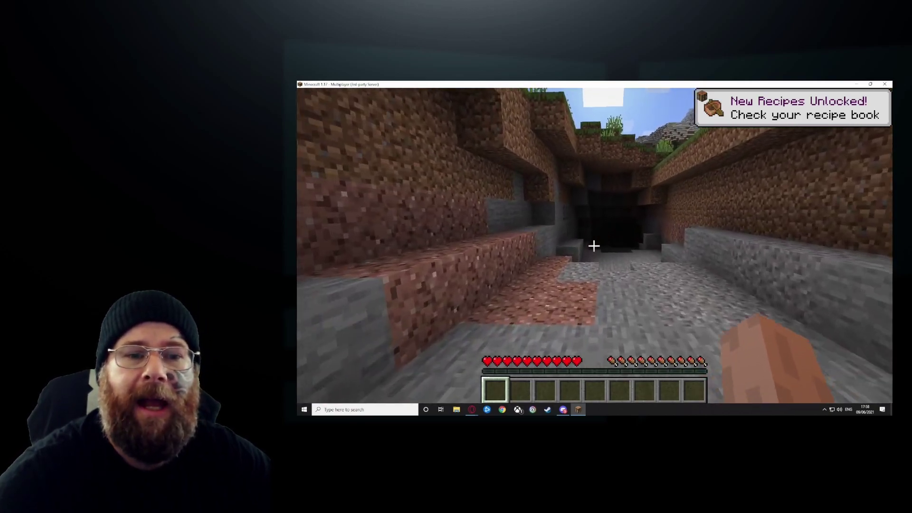
pyautogui.press('w')
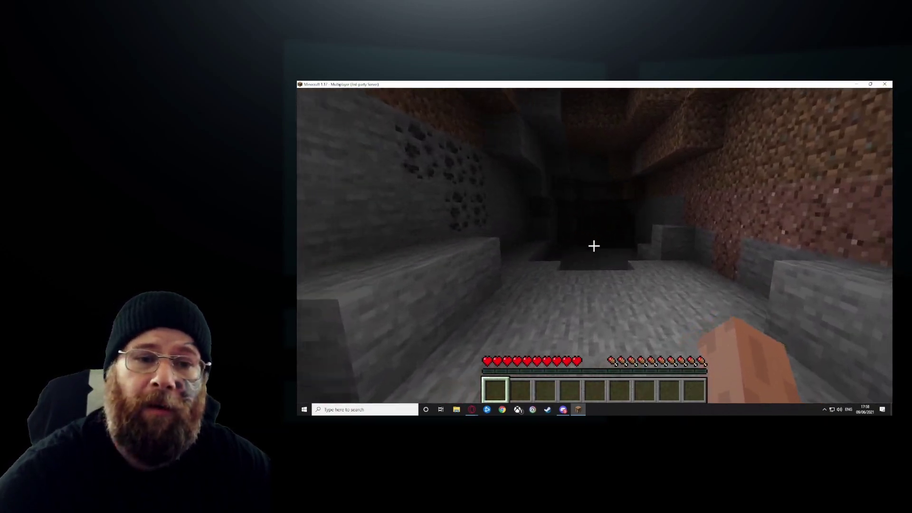
pyautogui.press('w')
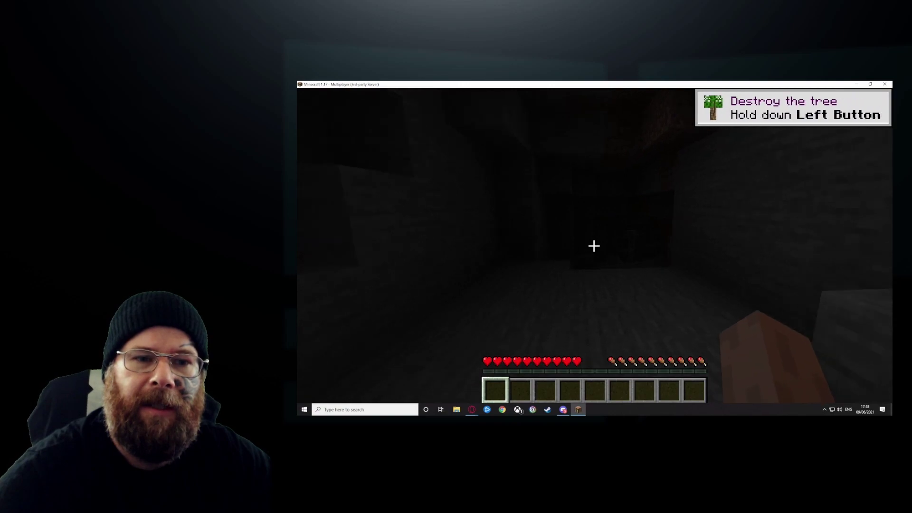
pyautogui.press('w')
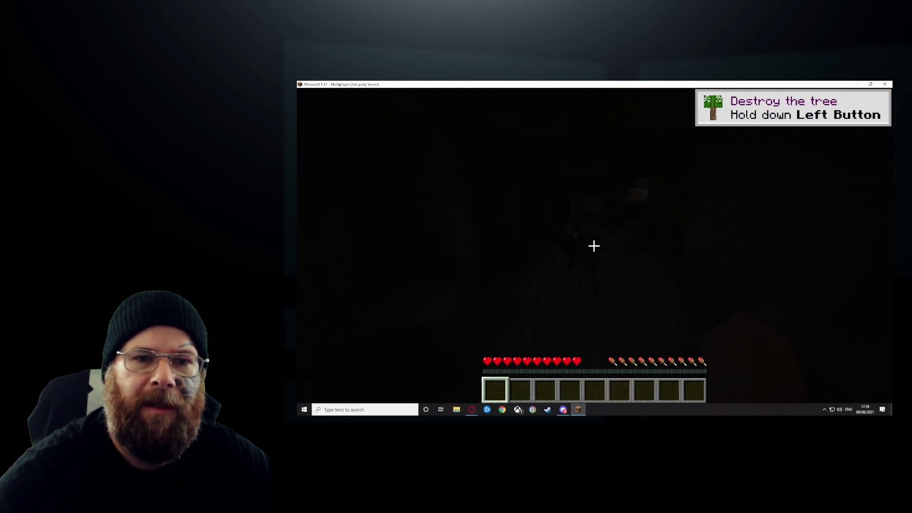